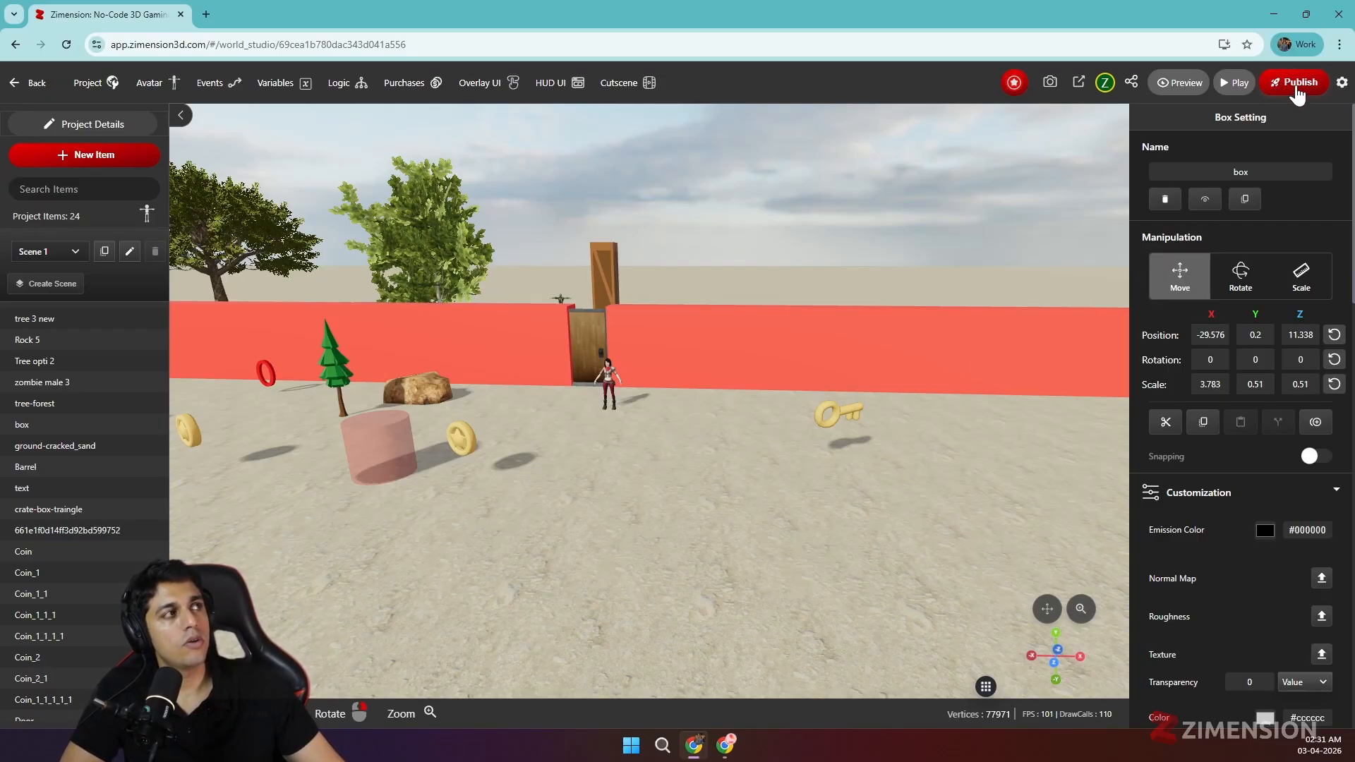
# - Publish version 1.1 of the project, make it public, and copy its share link
pyautogui.click(1297, 88)
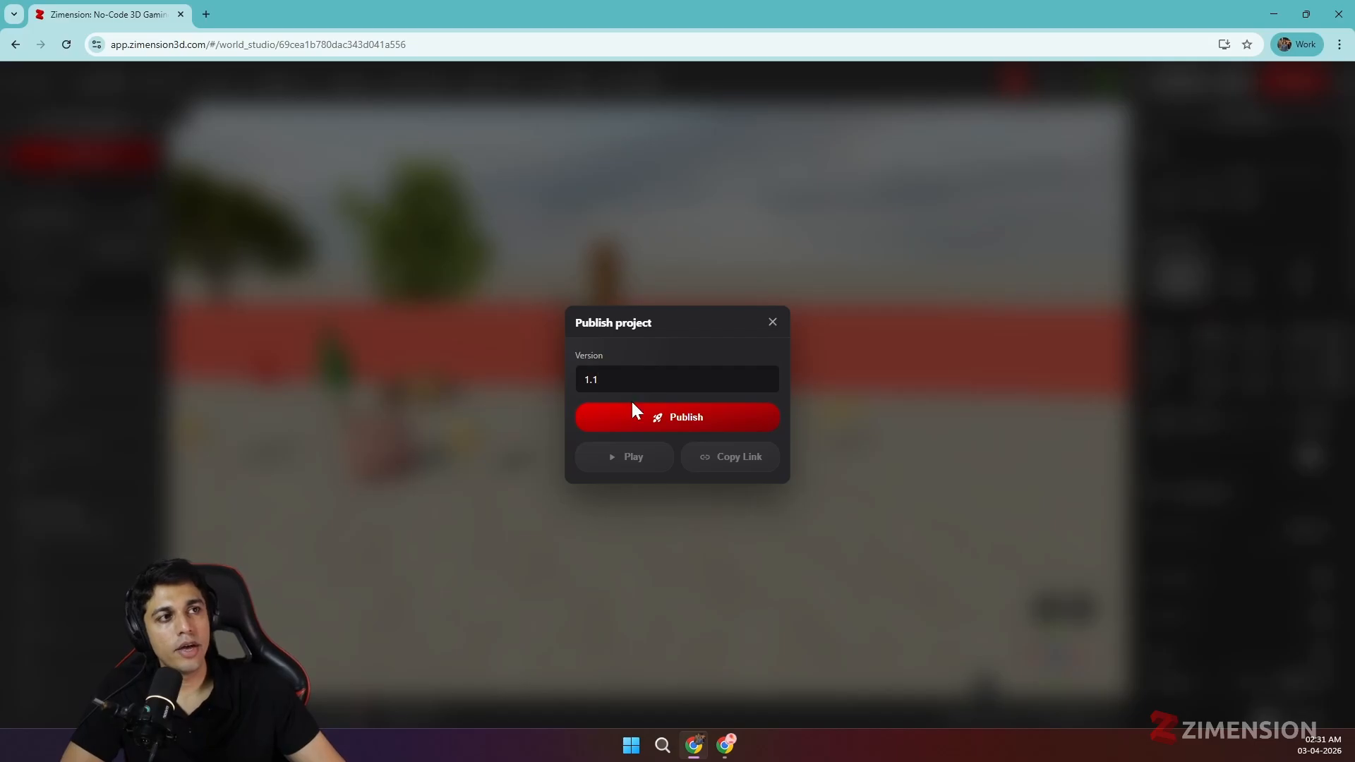
pyautogui.click(623, 423)
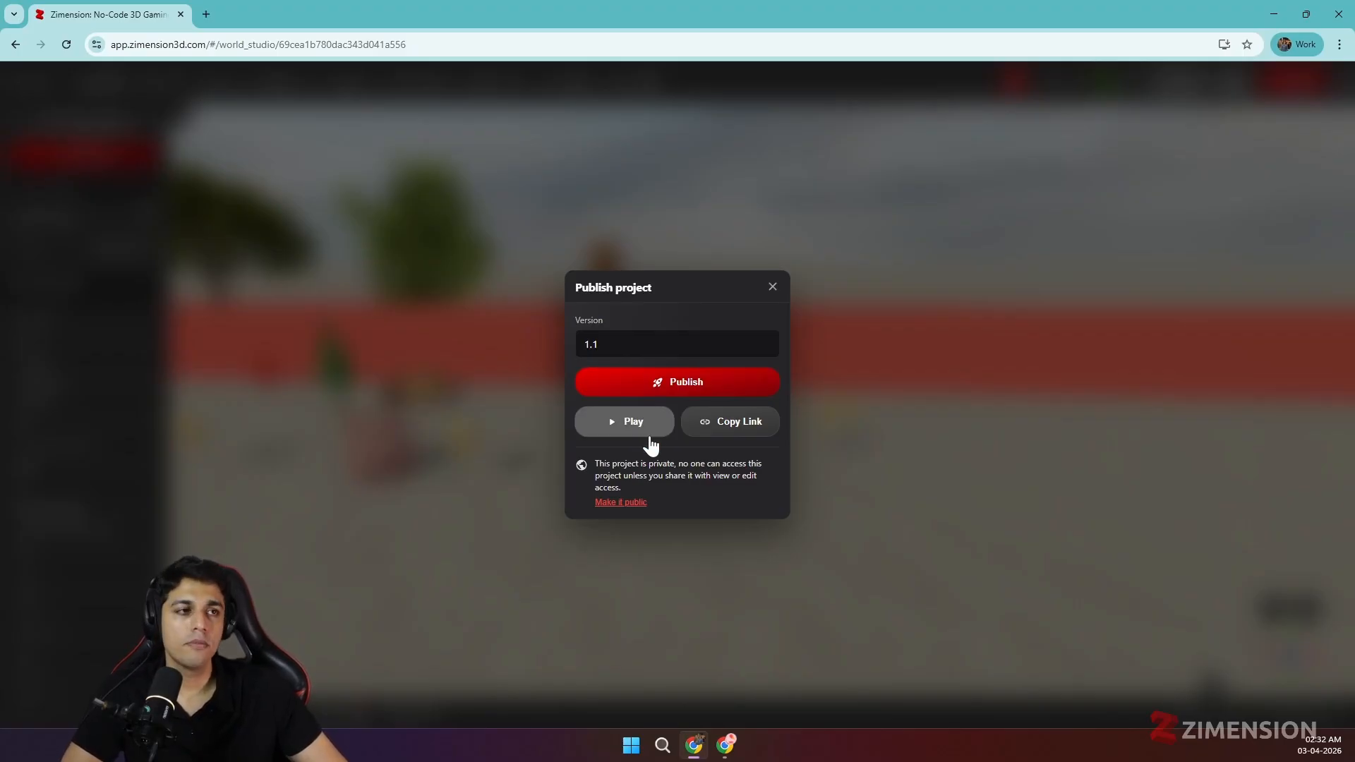
pyautogui.click(621, 504)
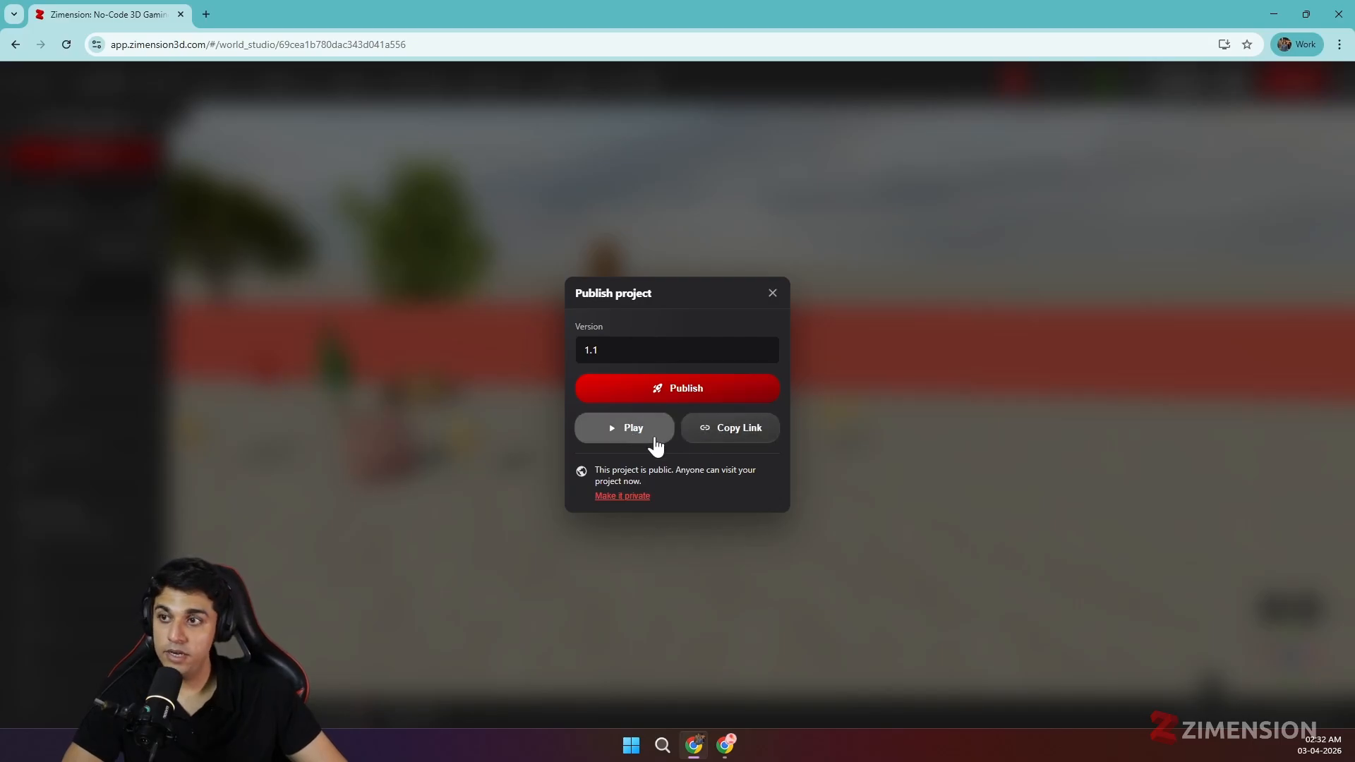
pyautogui.click(738, 429)
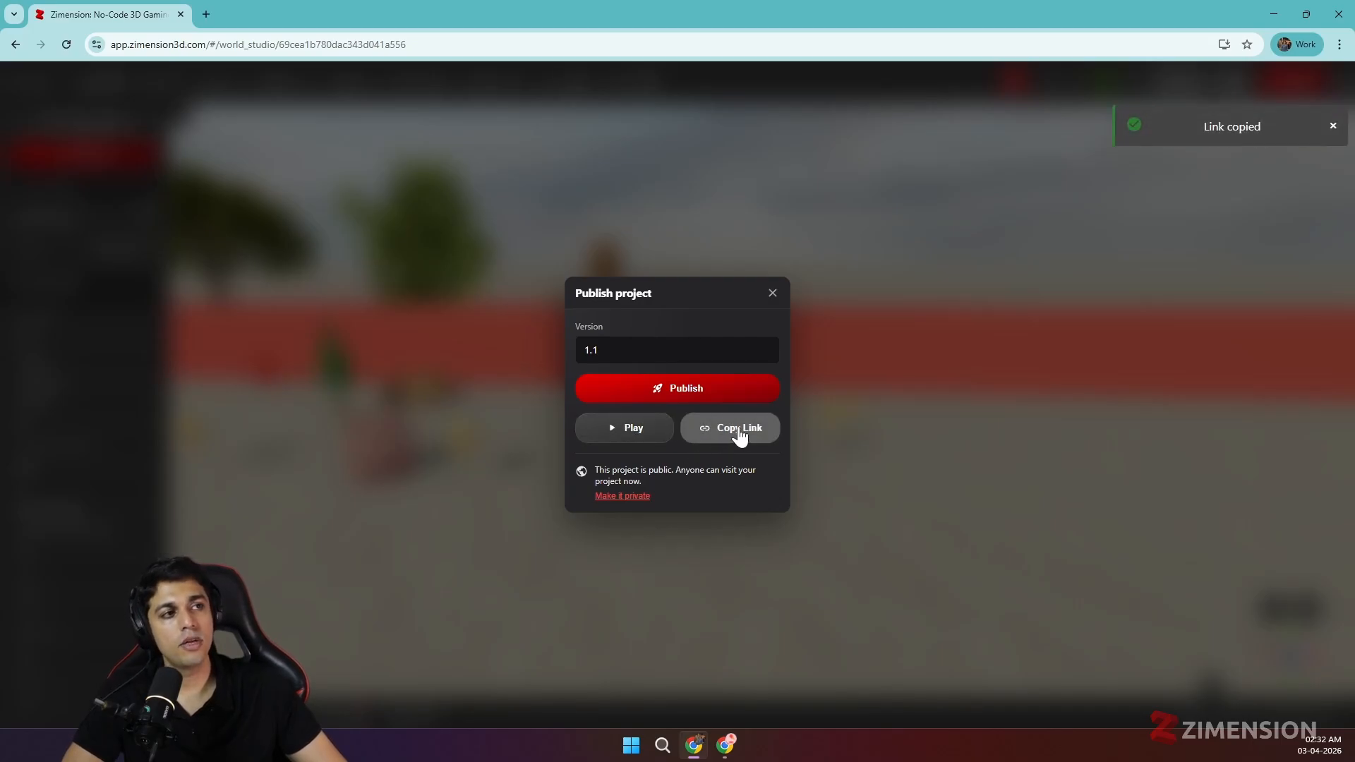
pyautogui.click(1318, 130)
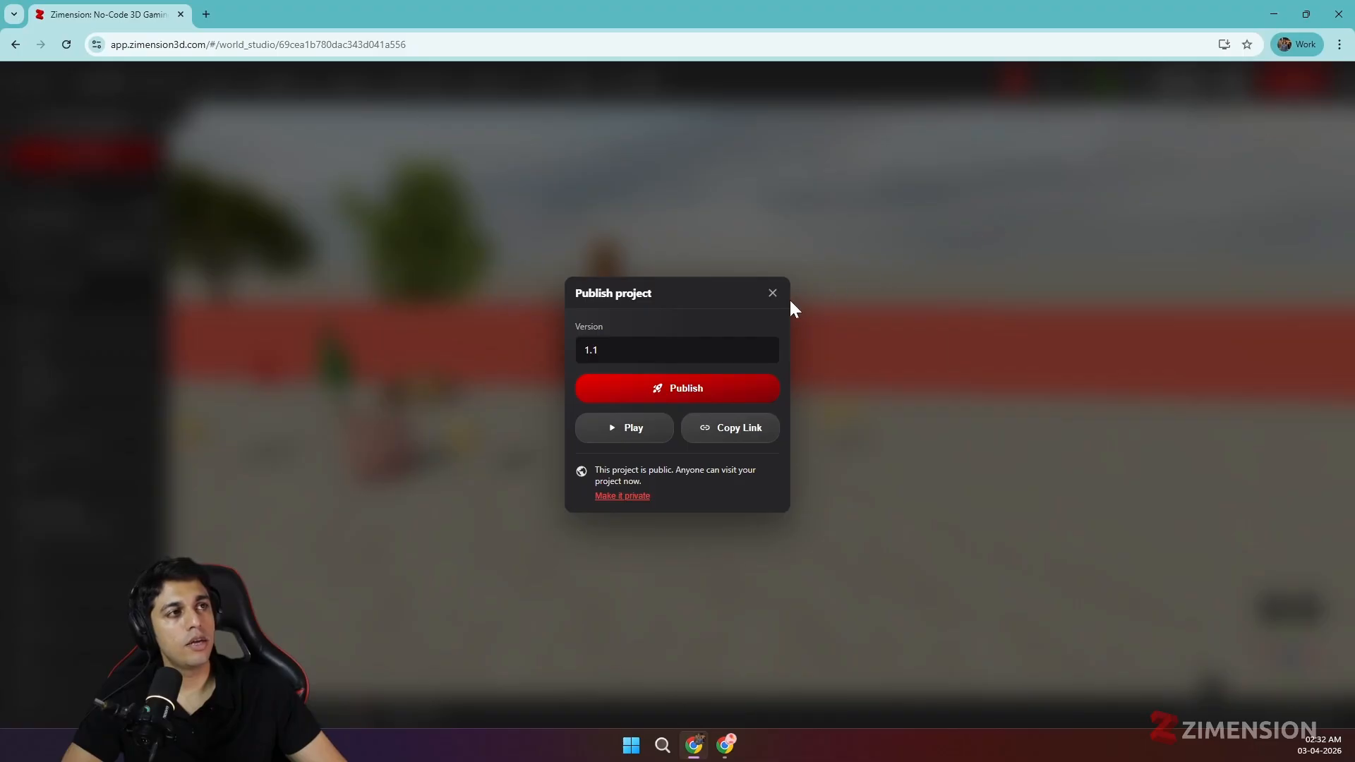
# - Load the copied share link in a new Chrome tab to open My First Game
pyautogui.click(206, 15)
pyautogui.hotkey('ctrl', 'v')
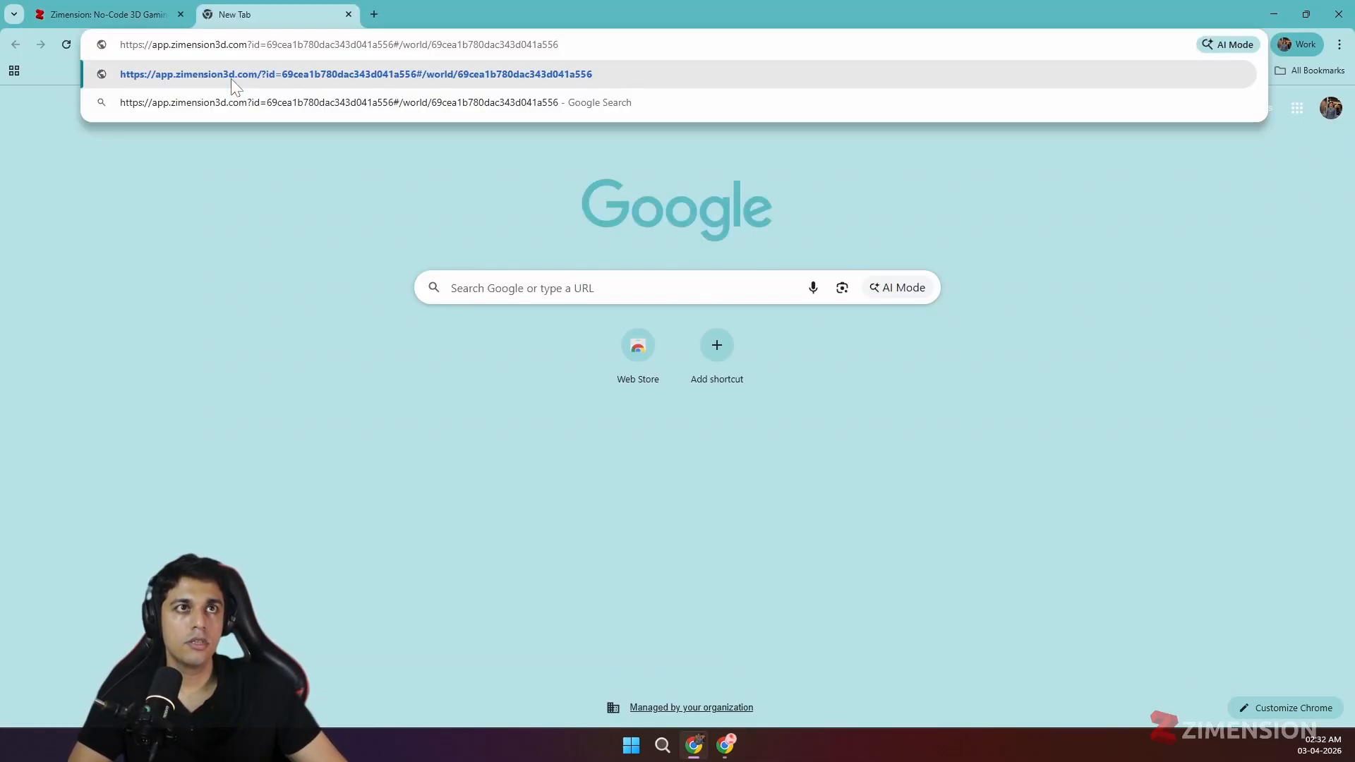
pyautogui.click(231, 79)
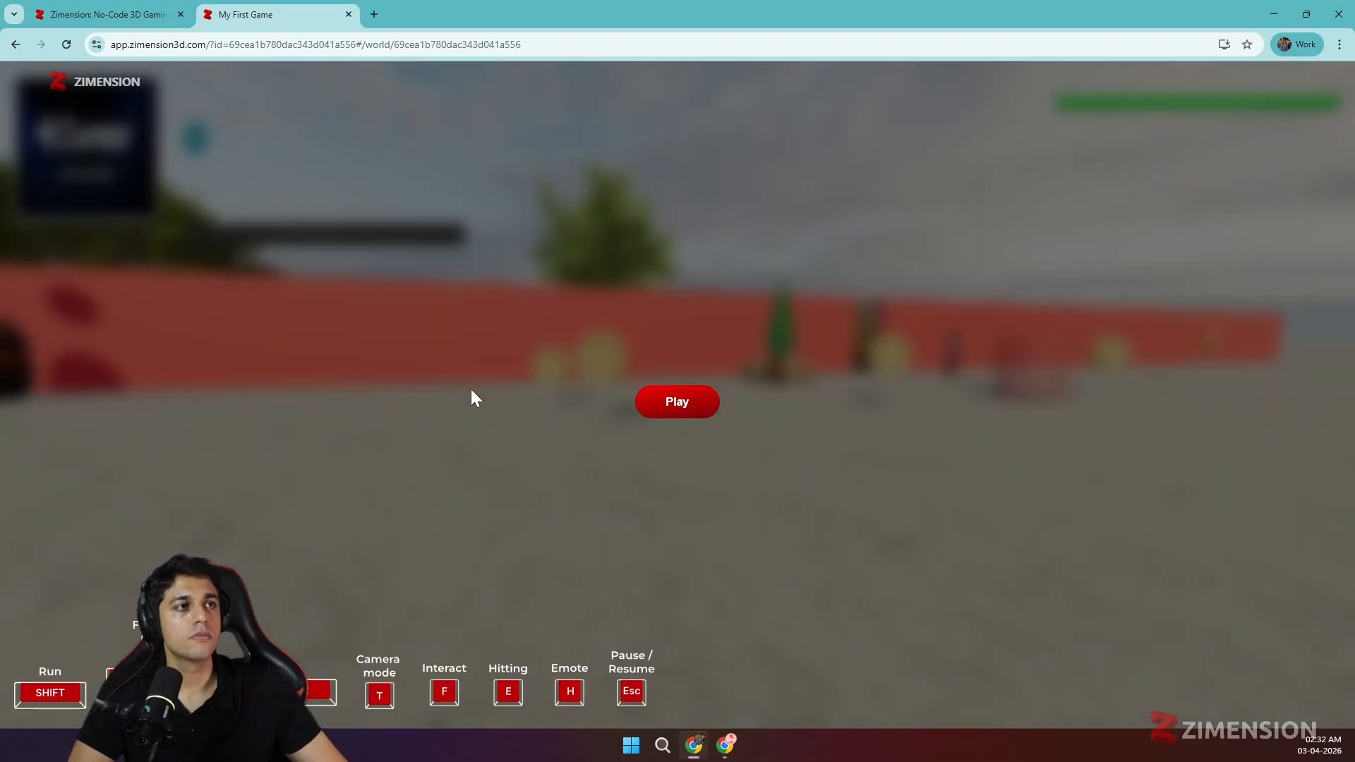
# - Start the game and walk the cowboy into the pink cylinder, accepting the reward
pyautogui.click(666, 402)
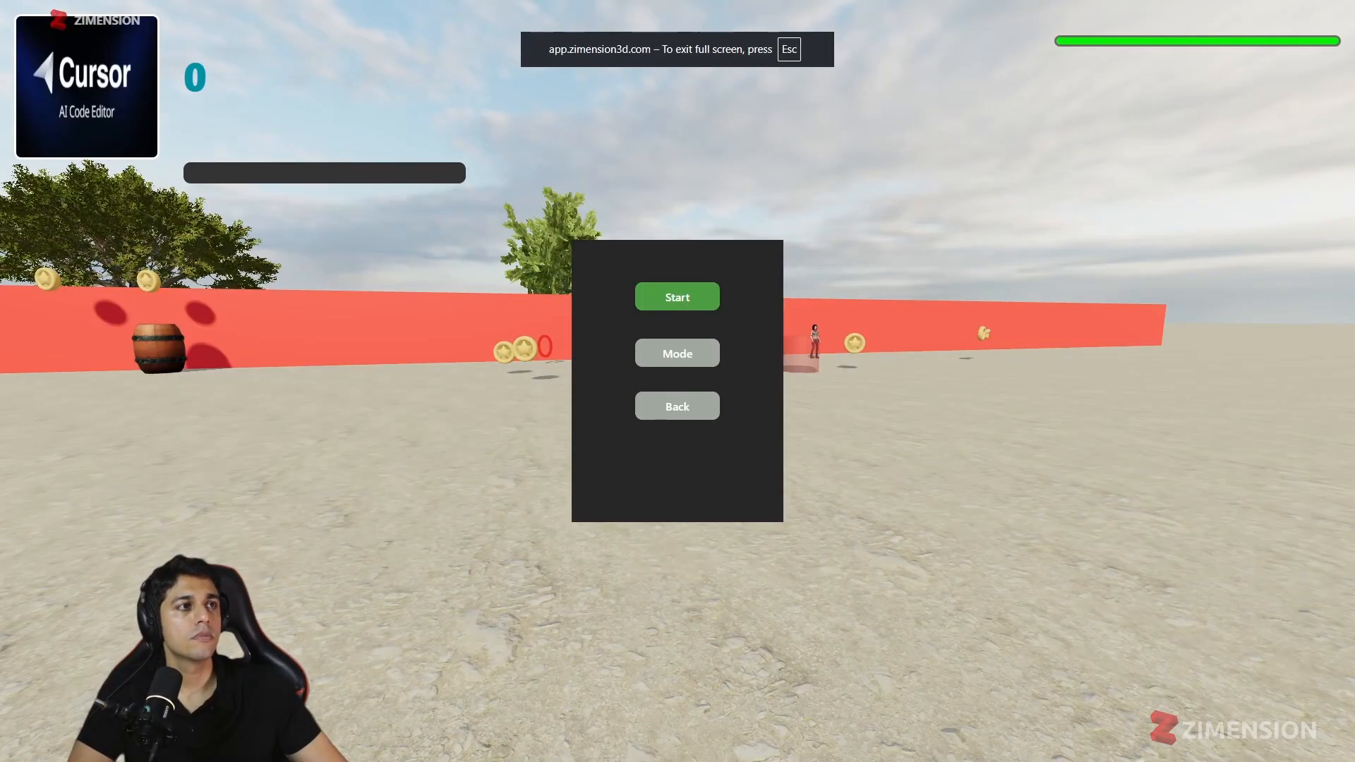
pyautogui.click(677, 297)
pyautogui.press('w')
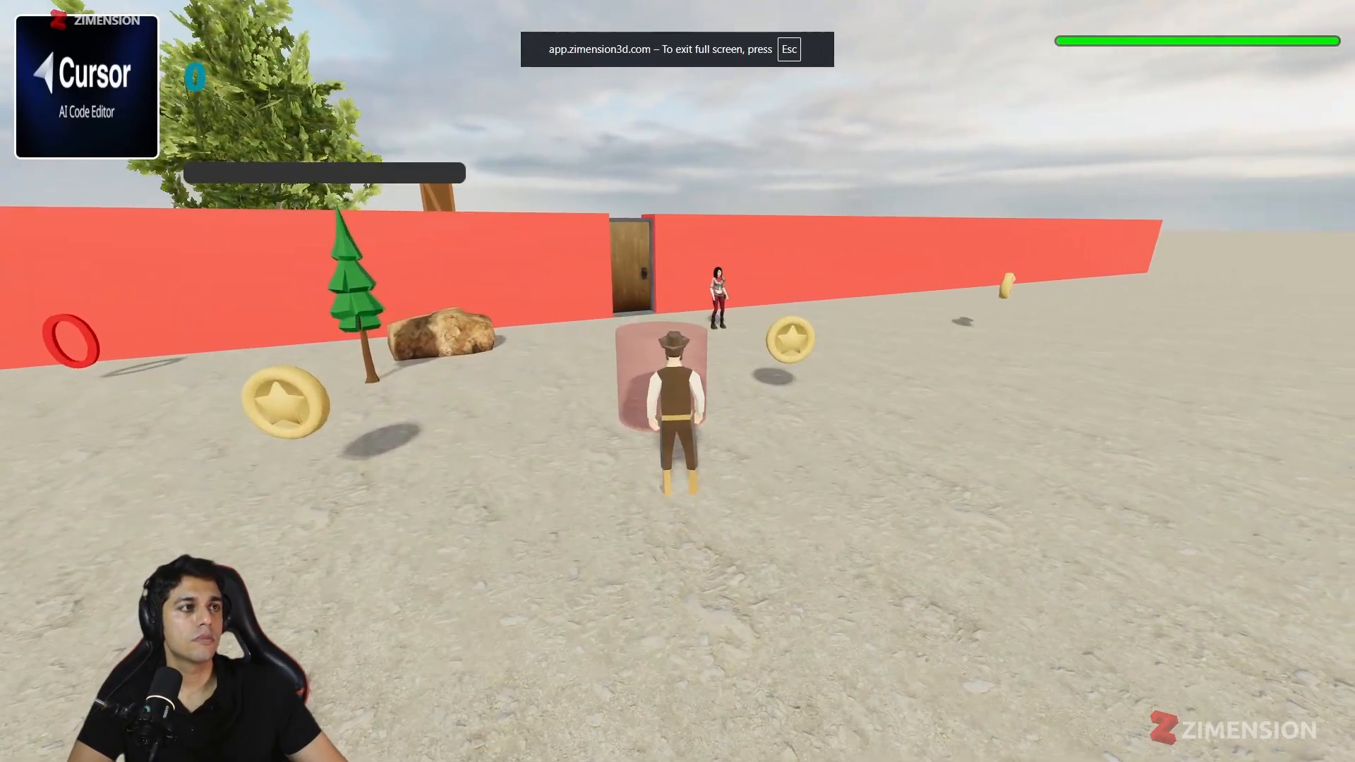
pyautogui.press('w')
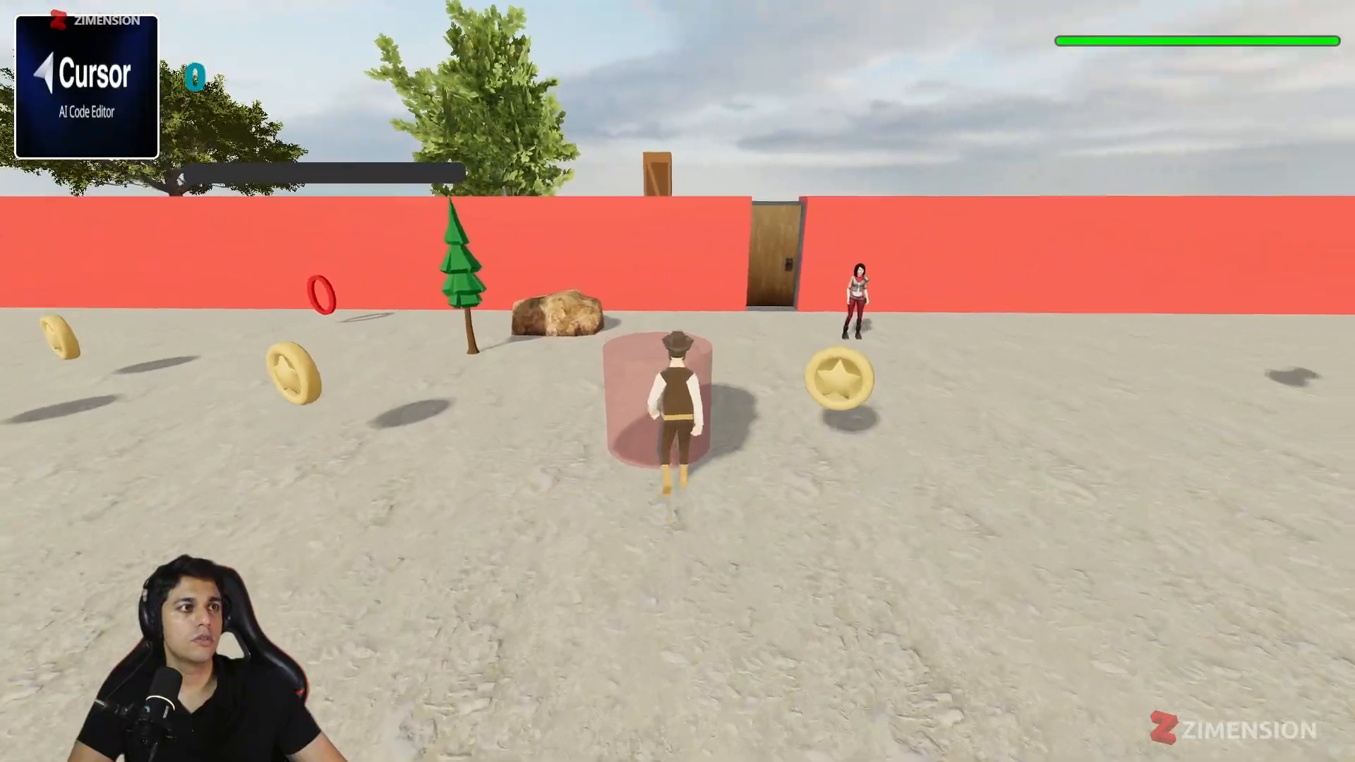
pyautogui.press('w')
pyautogui.click(743, 469)
# - Run the cowboy along the wall collecting coins to a score of 8, then pause
pyautogui.press('d')
pyautogui.press('w')
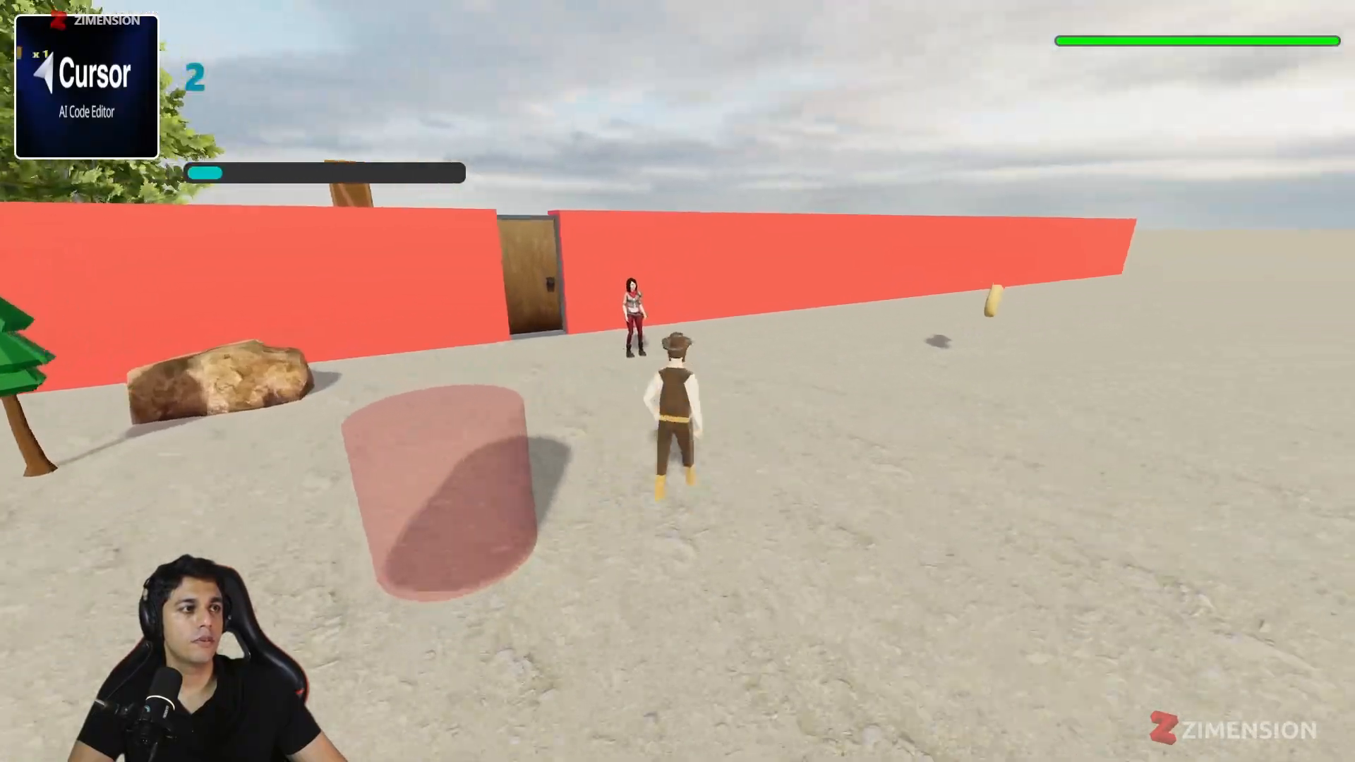
pyautogui.press('w')
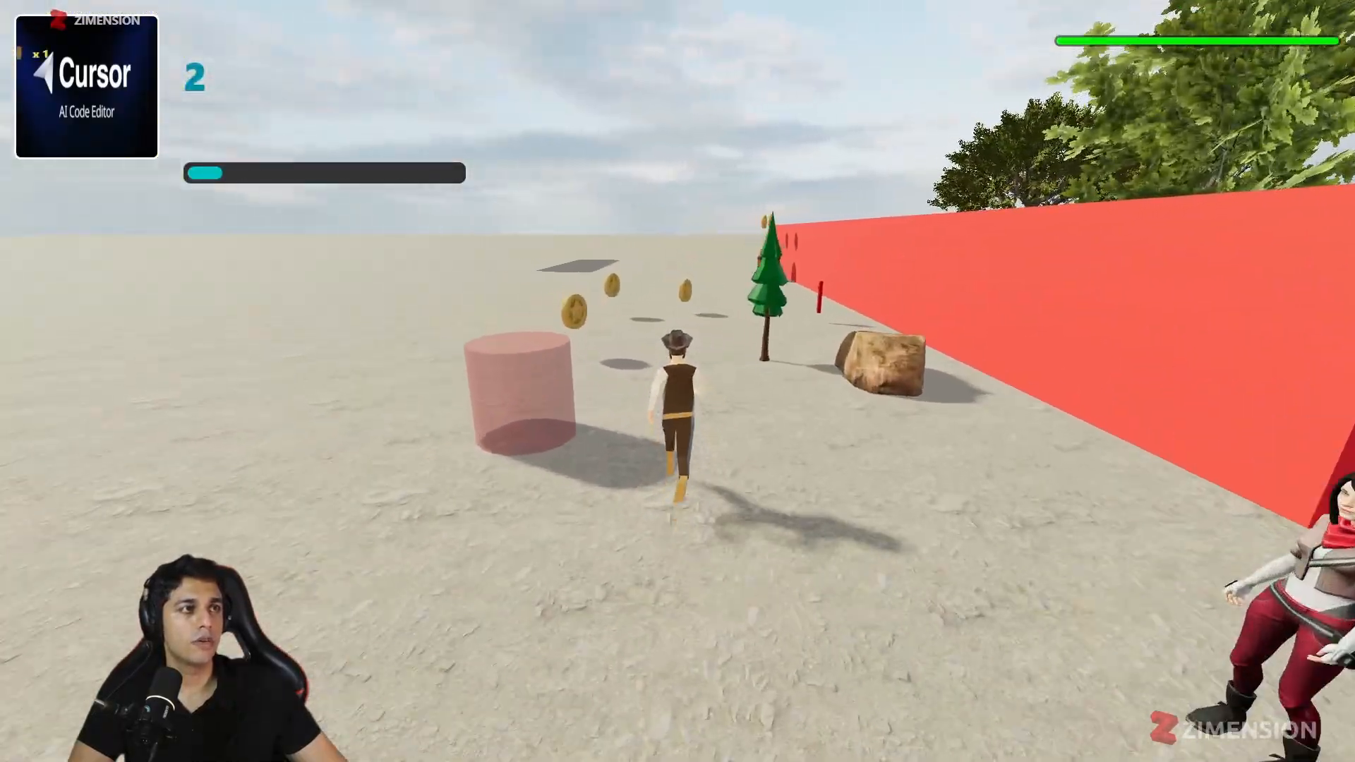
pyautogui.press('w')
pyautogui.press('s')
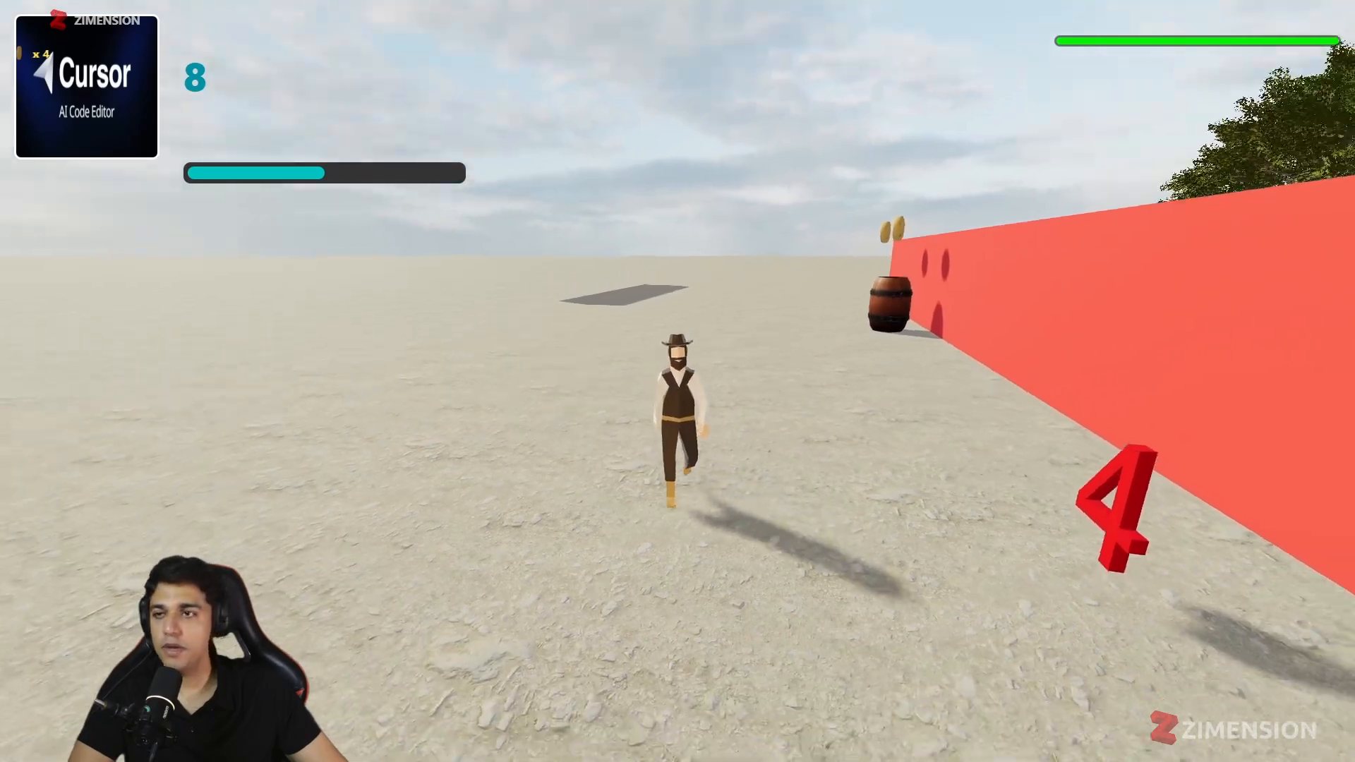
pyautogui.press('Escape')
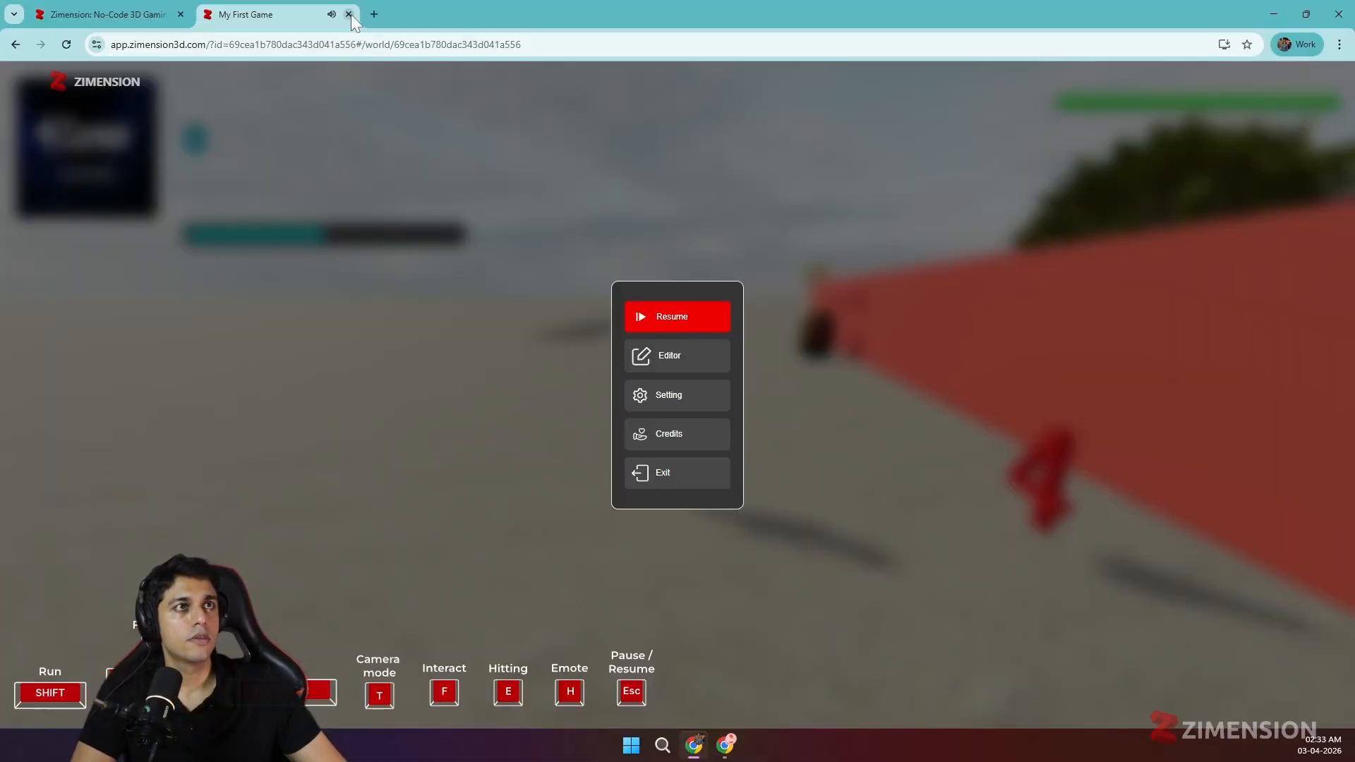
# - Close the game tab and the Publish dialog, then bring up the Share project dialog
pyautogui.click(349, 14)
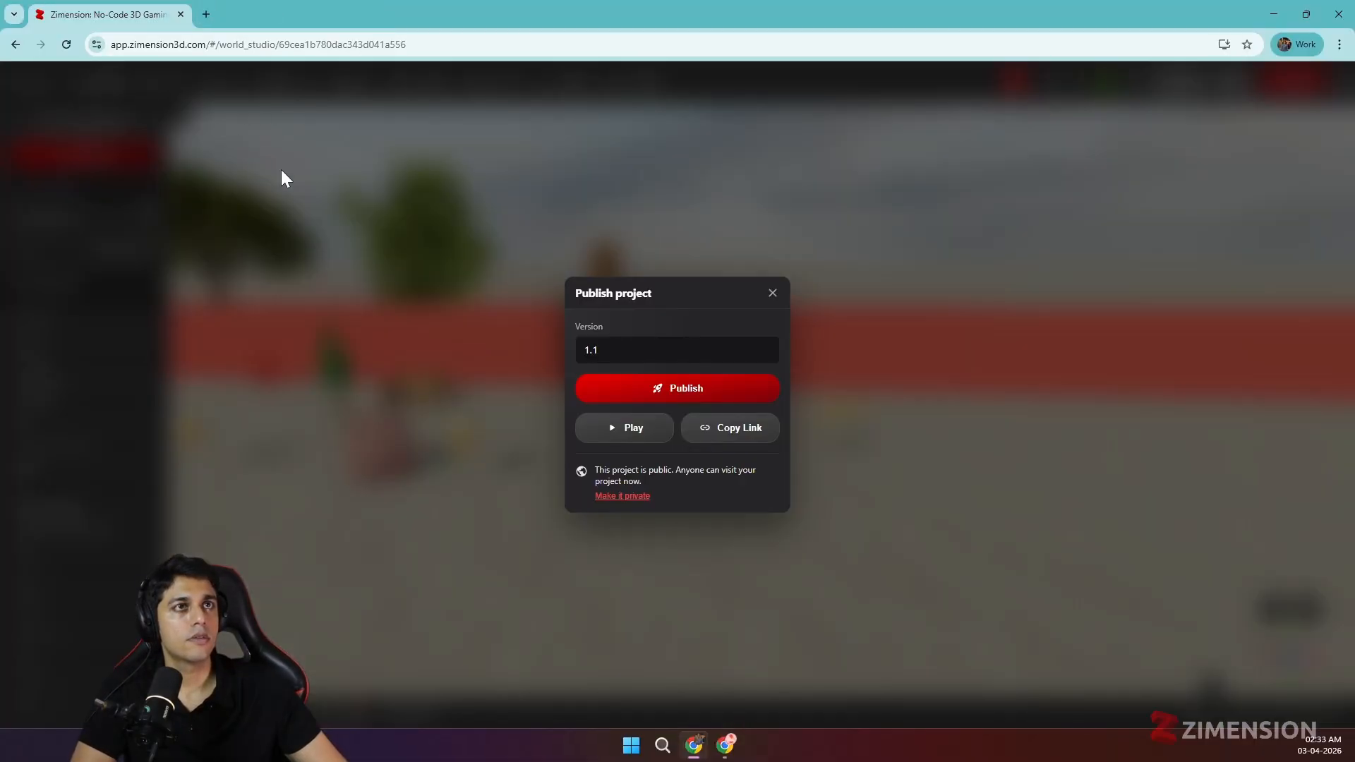
pyautogui.click(772, 293)
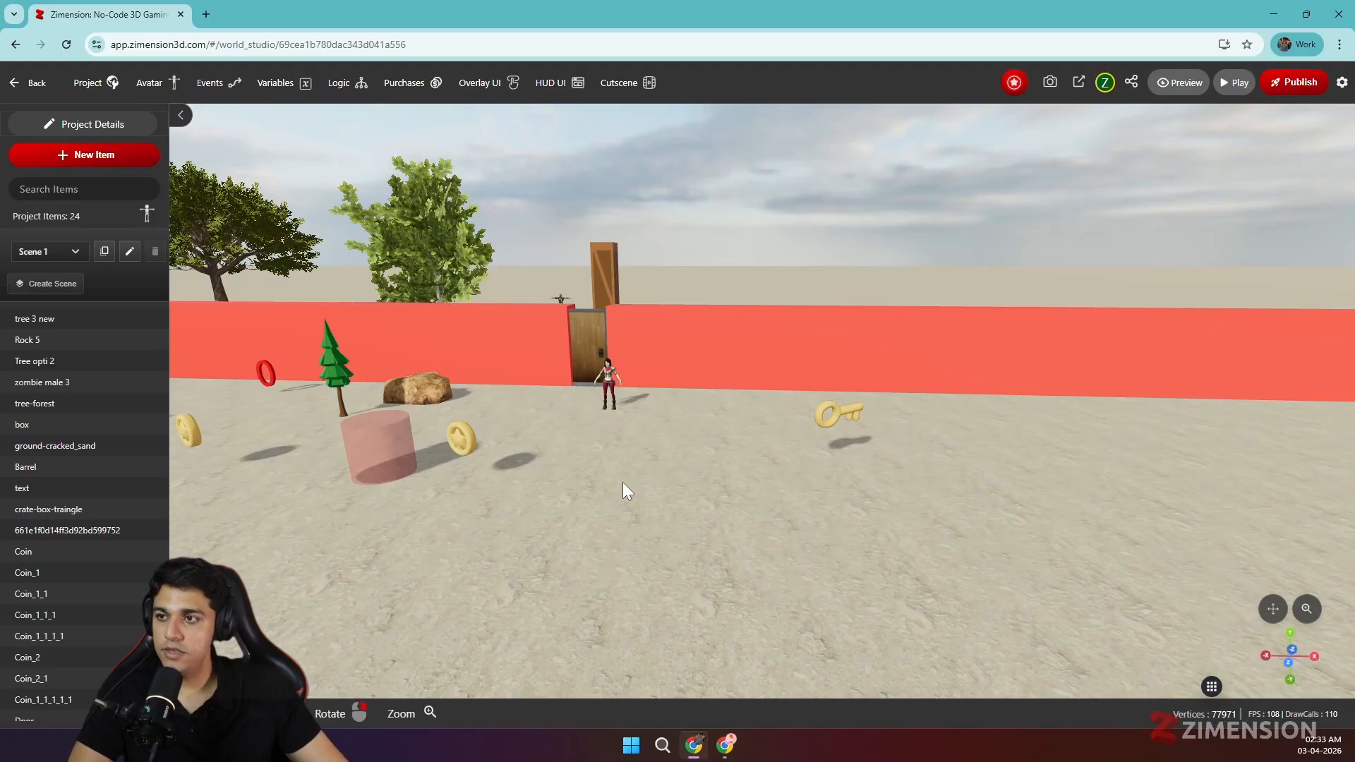
pyautogui.click(1132, 84)
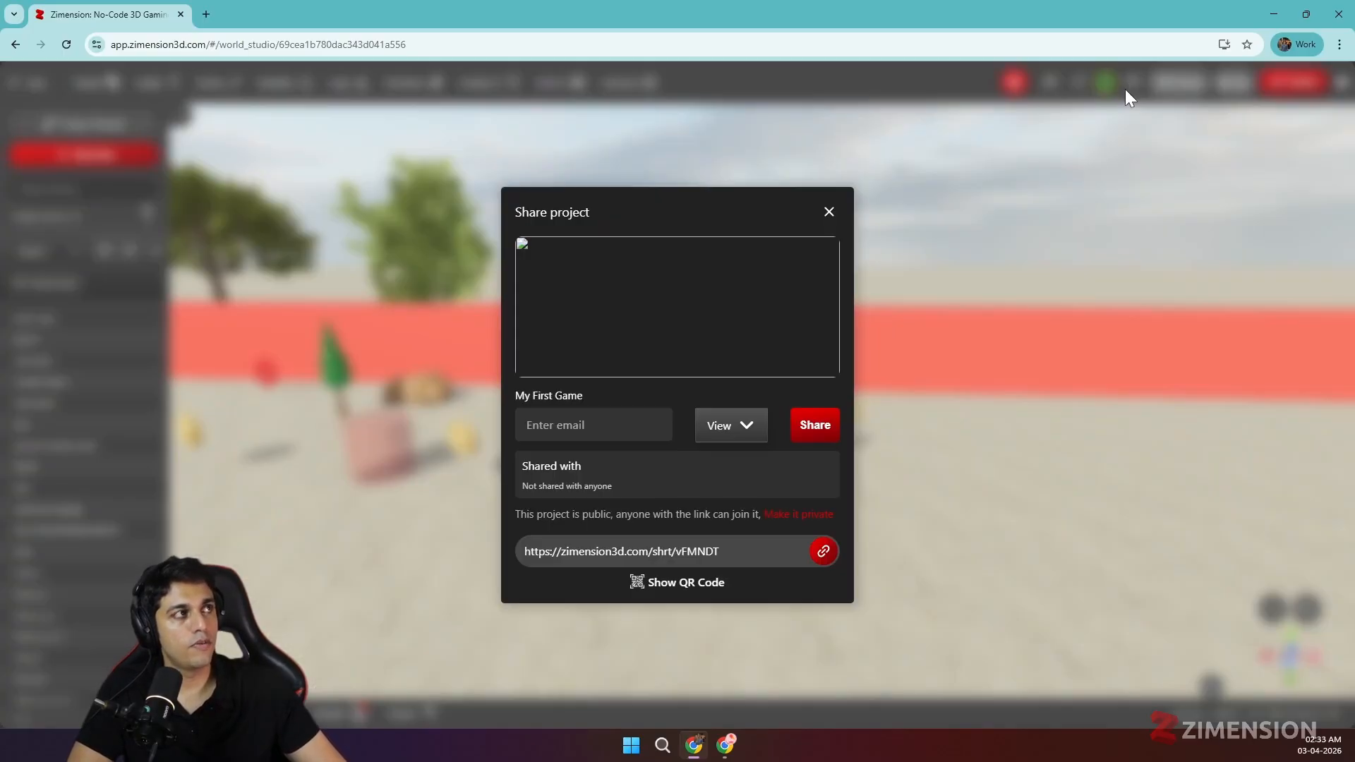
# - Frame a high overhead view of the long red wall, barrel and crate, and save it as thumbnail
pyautogui.click(829, 212)
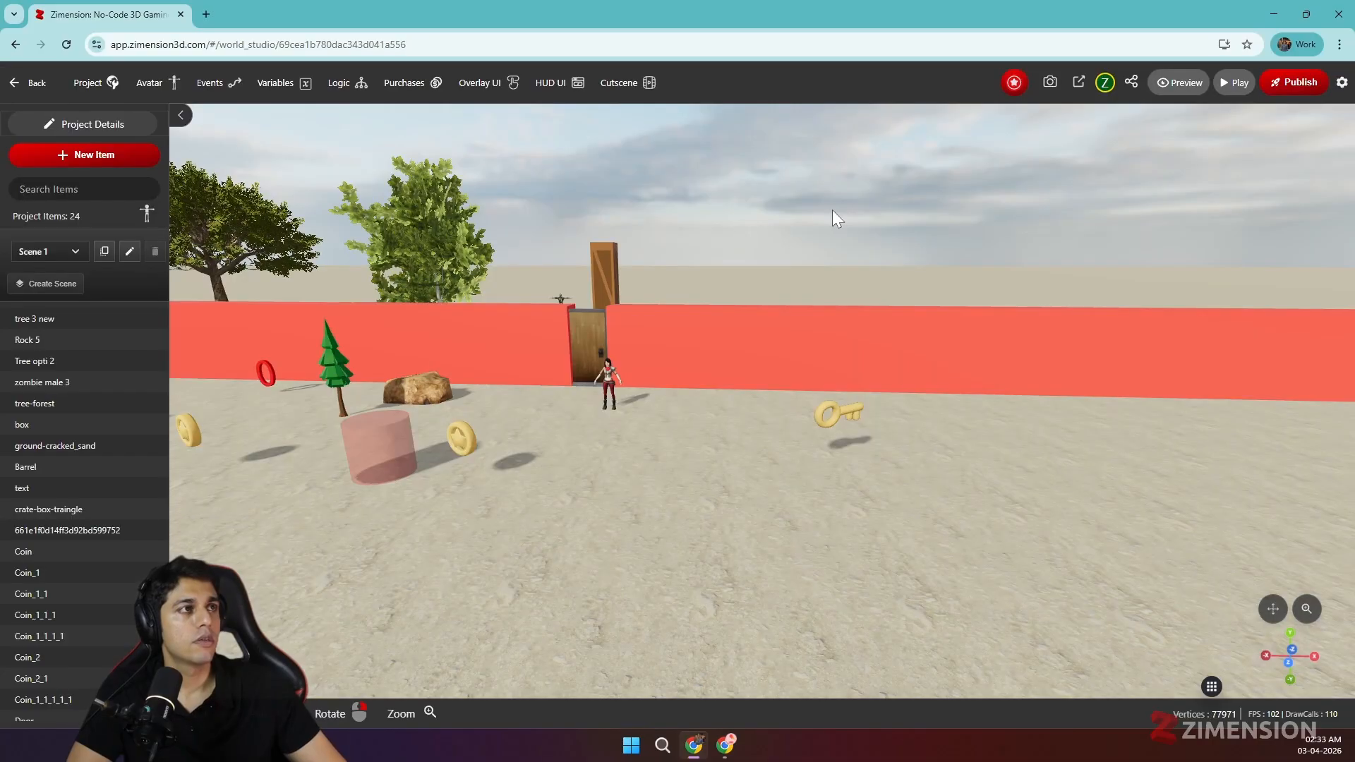
pyautogui.scroll(2, 690, 503)
pyautogui.moveTo(690, 503); pyautogui.dragTo(865, 496, button='right')
pyautogui.scroll(2, 870, 494)
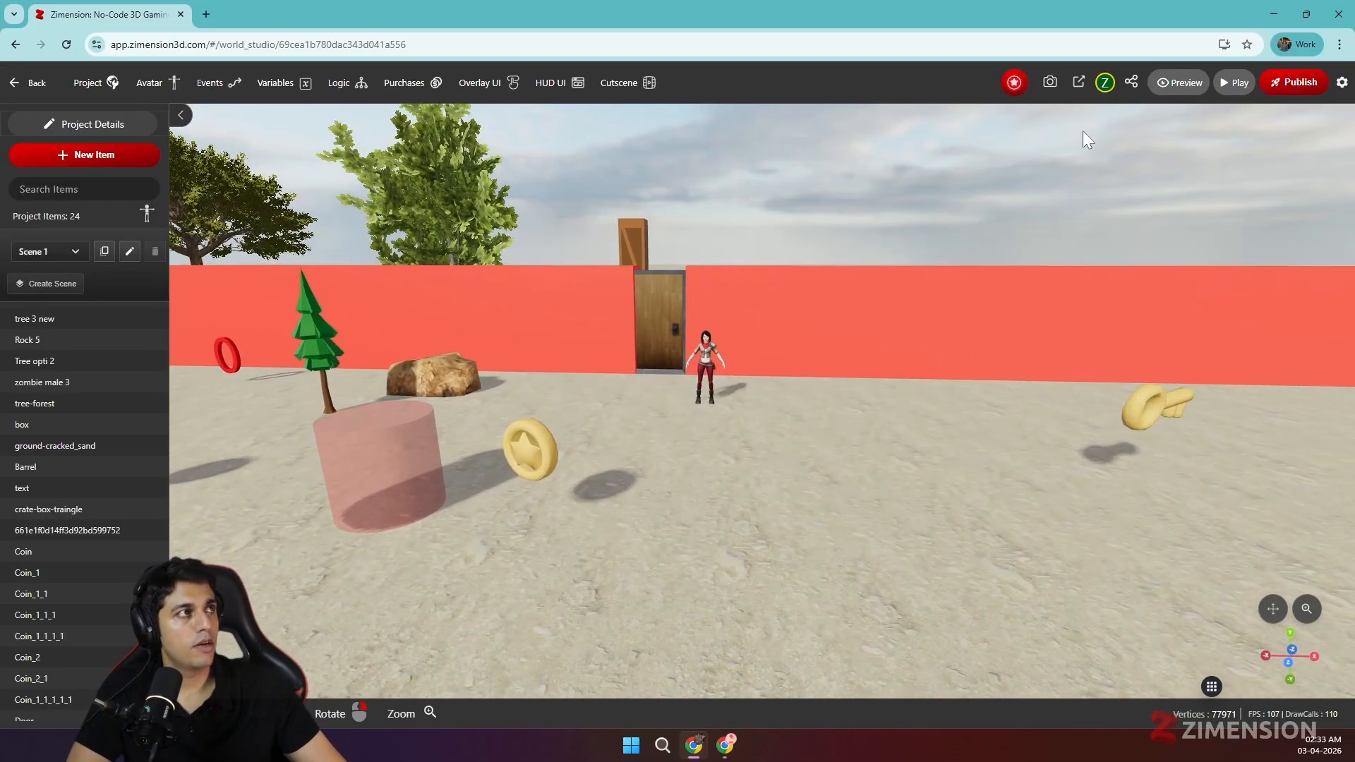
pyautogui.click(1050, 84)
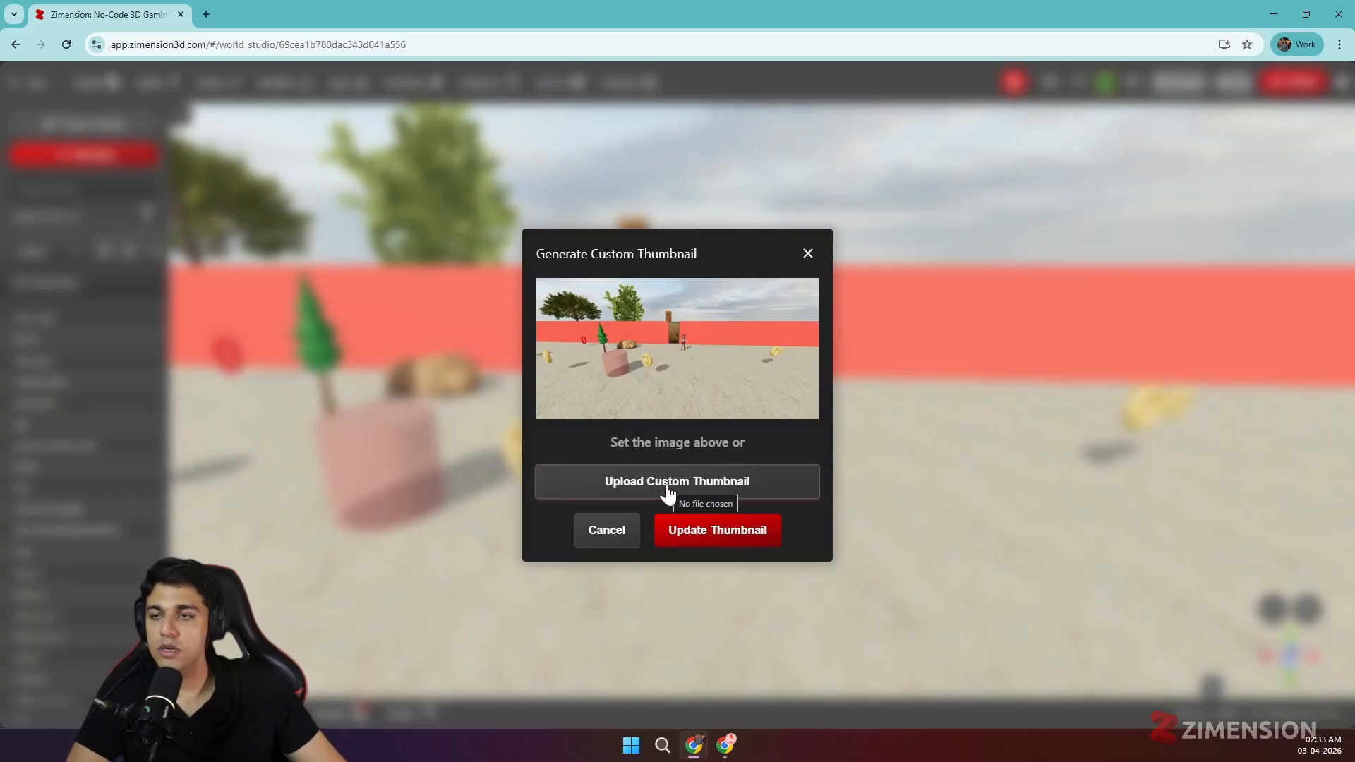
pyautogui.click(806, 255)
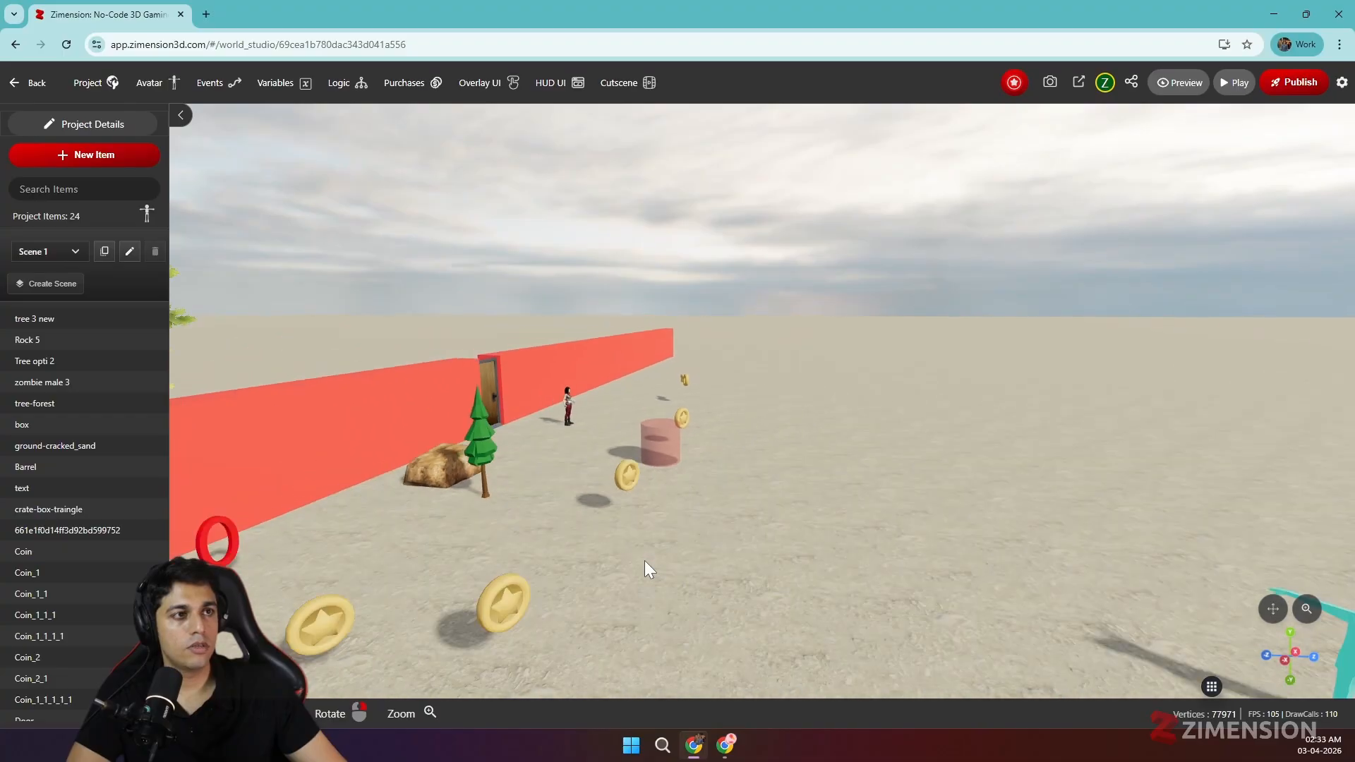
pyautogui.moveTo(740, 581); pyautogui.dragTo(700, 617, button='right')
pyautogui.moveTo(700, 618); pyautogui.dragTo(874, 542)
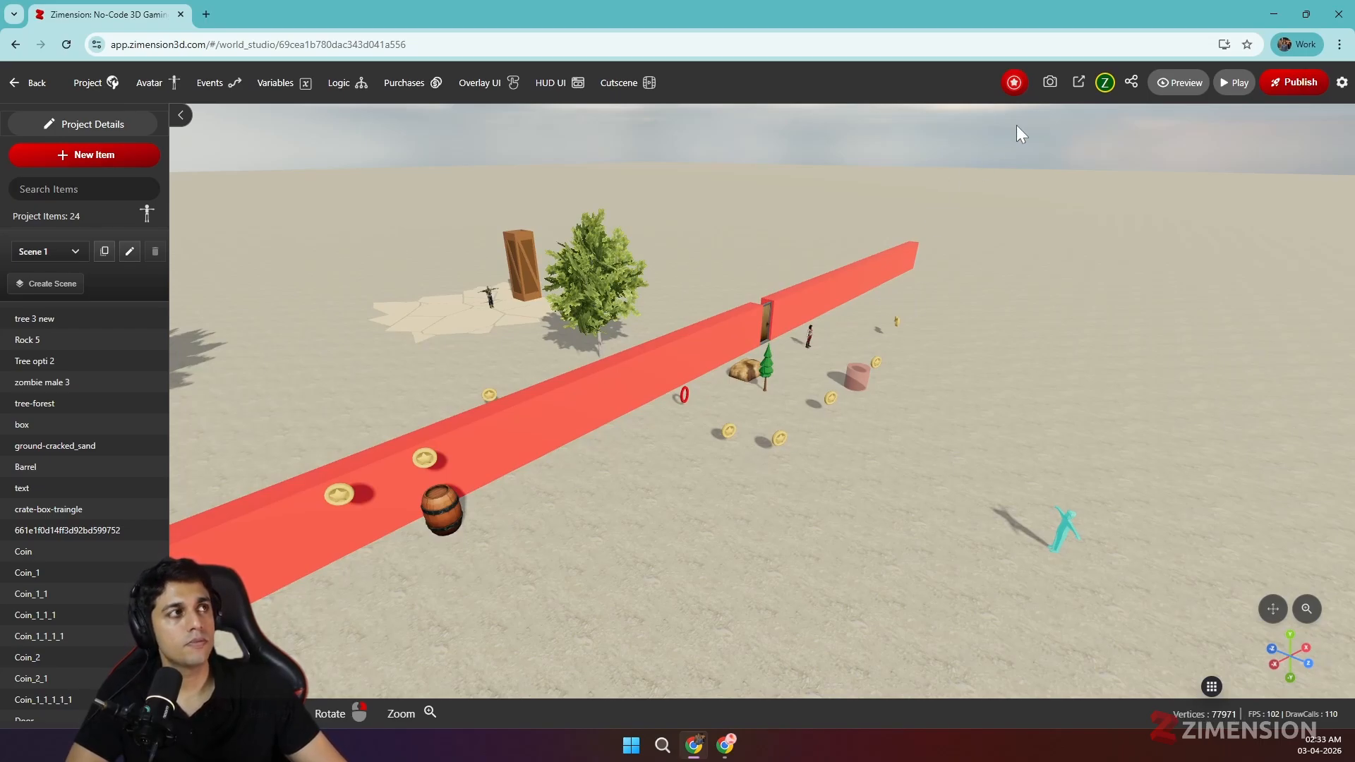
pyautogui.click(1049, 83)
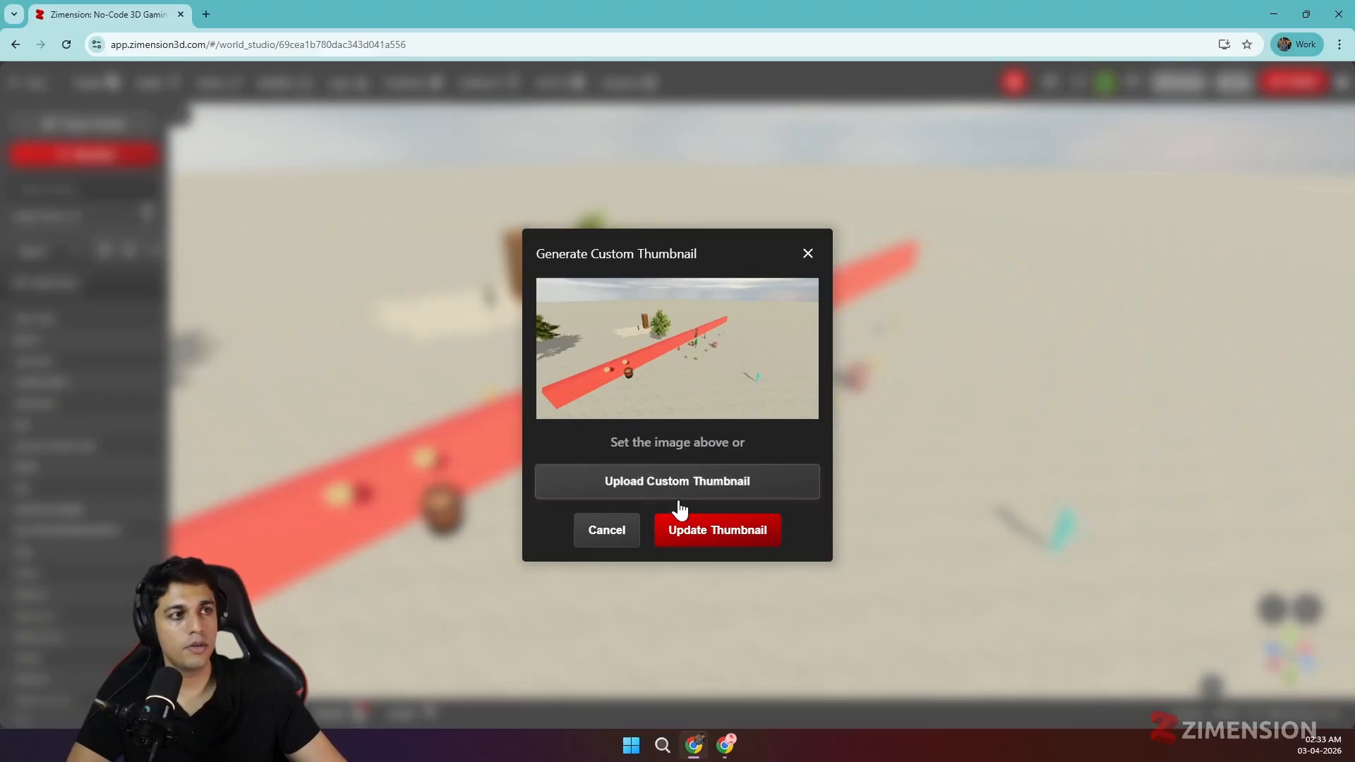
pyautogui.click(690, 536)
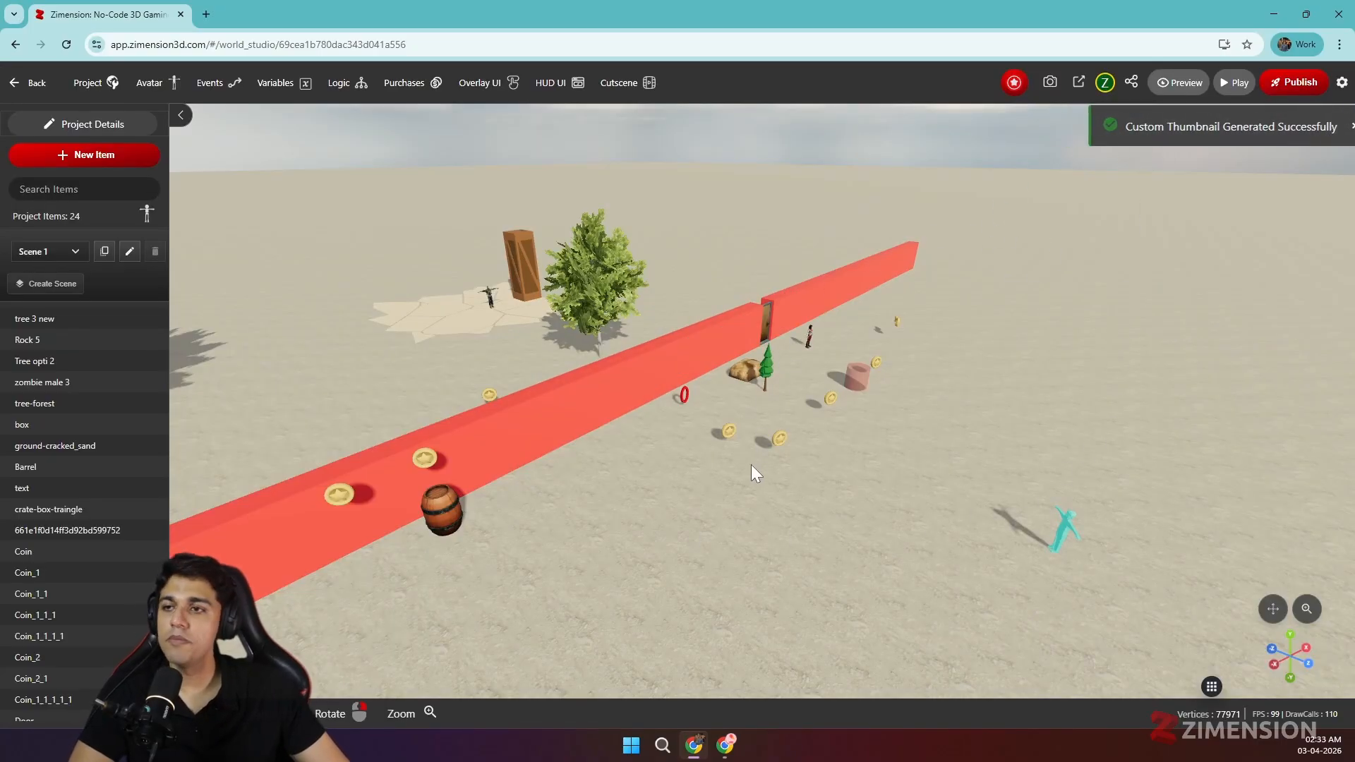
# - Frame a close view of the avatar beside the red wall and door, and update the thumbnail
pyautogui.scroll(2, 751, 465)
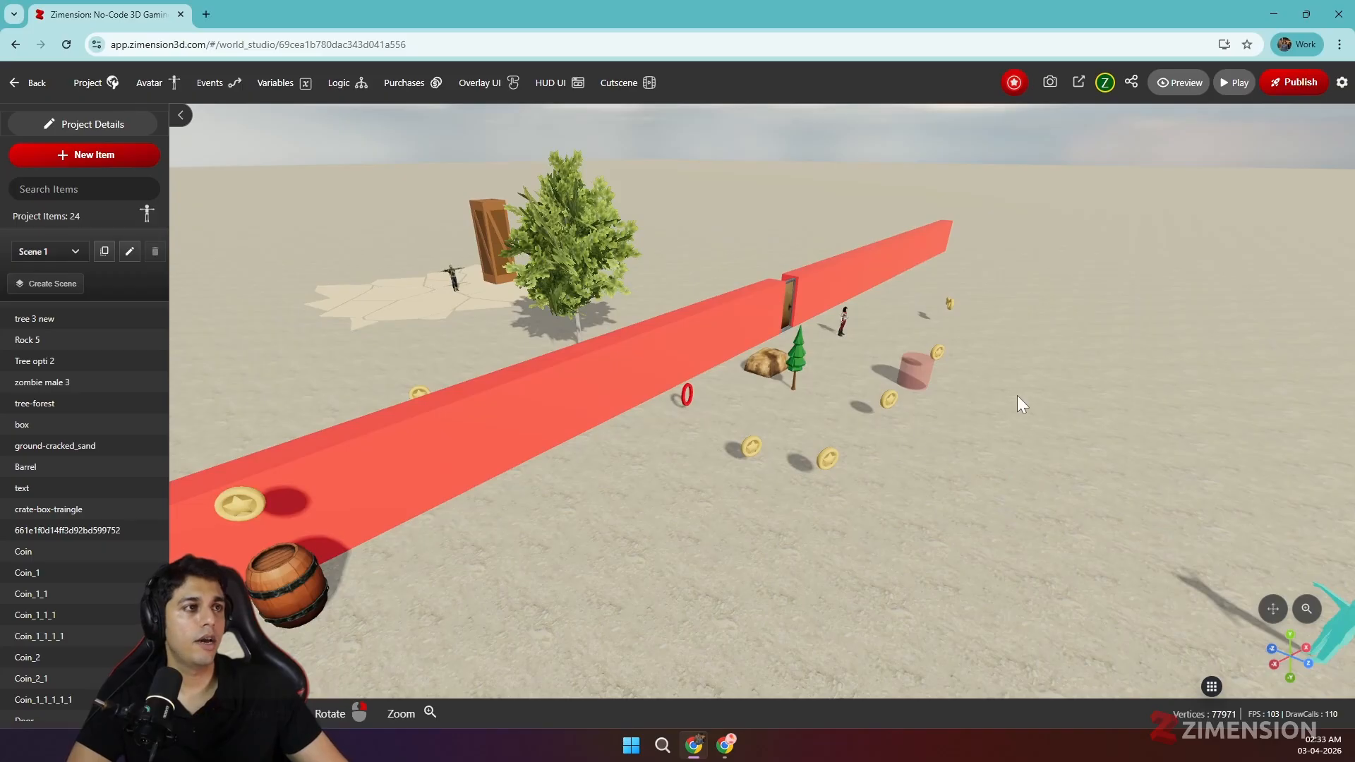
pyautogui.moveTo(1017, 395); pyautogui.dragTo(850, 370, button='right')
pyautogui.scroll(5, 858, 418)
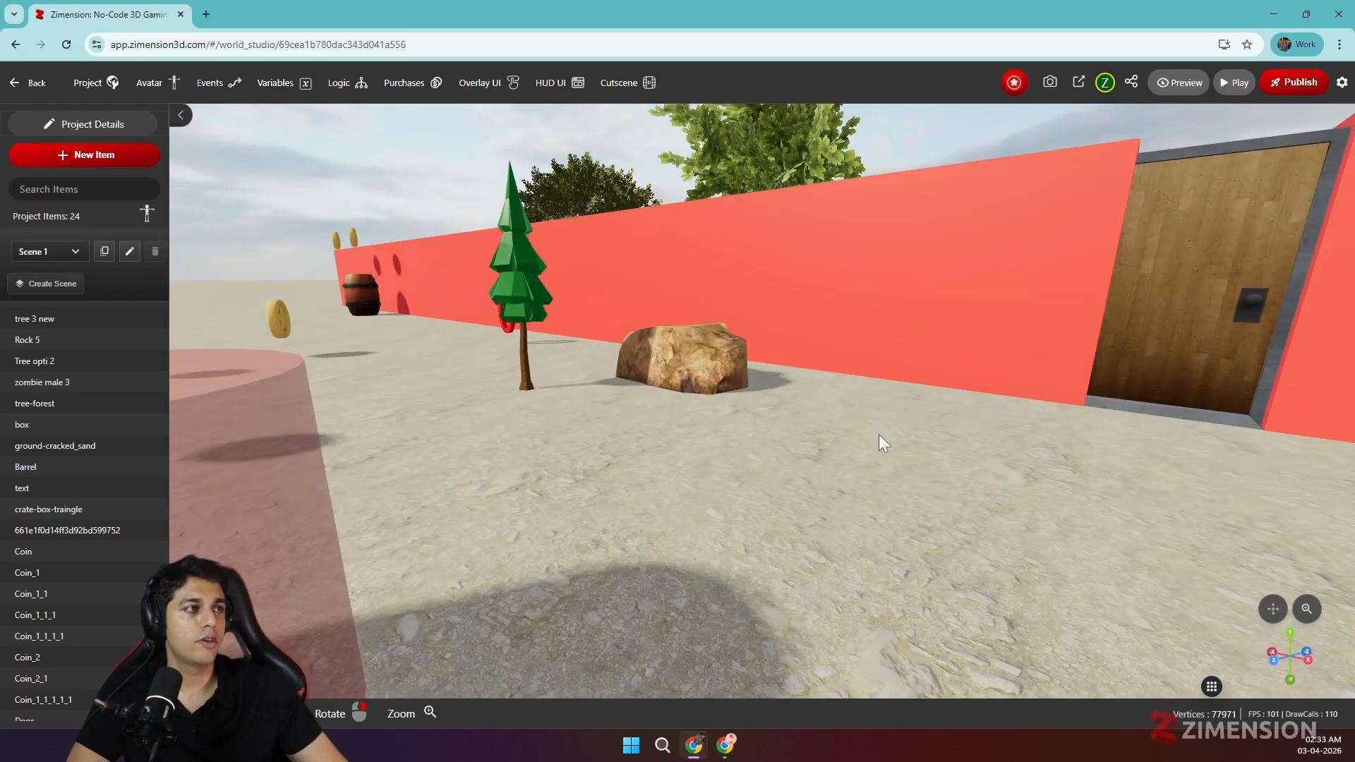
pyautogui.moveTo(878, 434); pyautogui.dragTo(794, 443, button='right')
pyautogui.scroll(4, 789, 444)
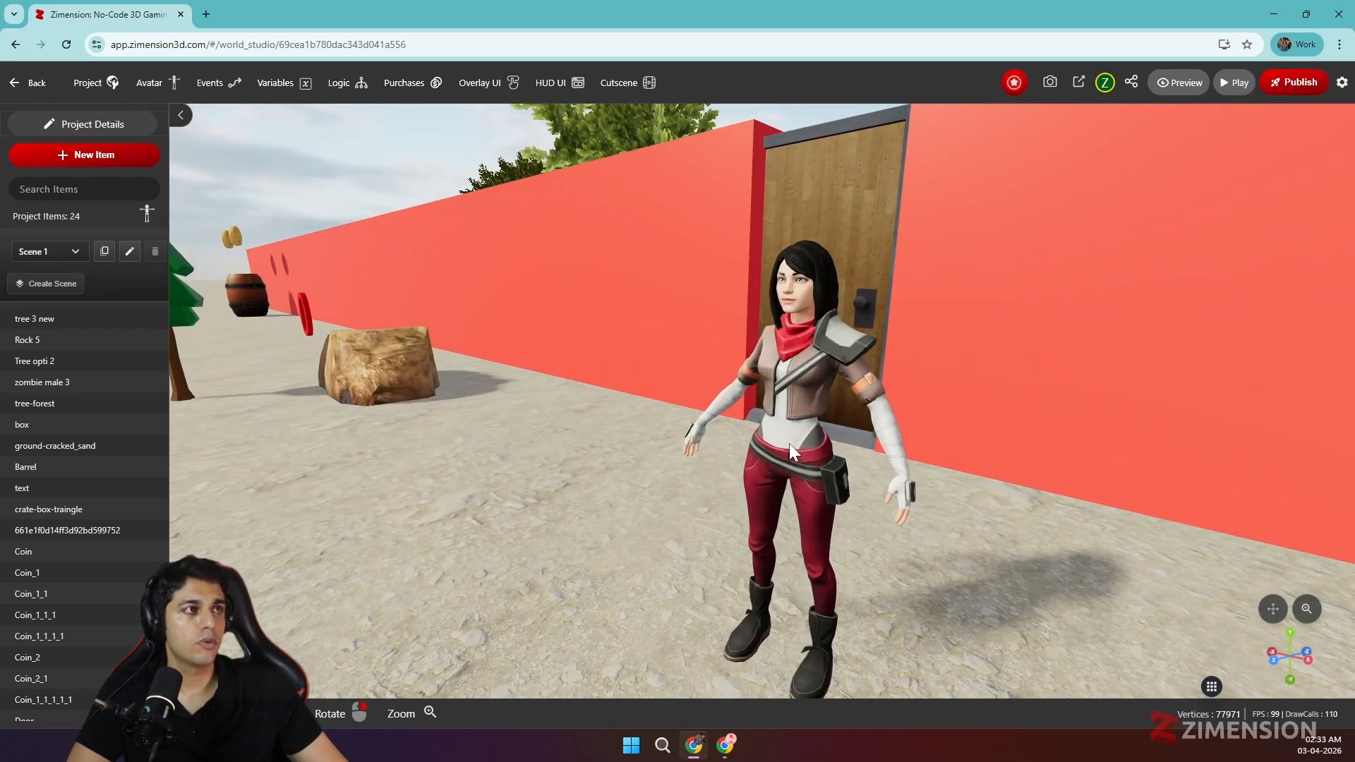
pyautogui.moveTo(789, 443)
pyautogui.mouseDown(button='middle')
pyautogui.moveTo(781, 476)
pyautogui.moveTo(785, 455)
pyautogui.mouseUp(button='middle')
pyautogui.scroll(2, 782, 474)
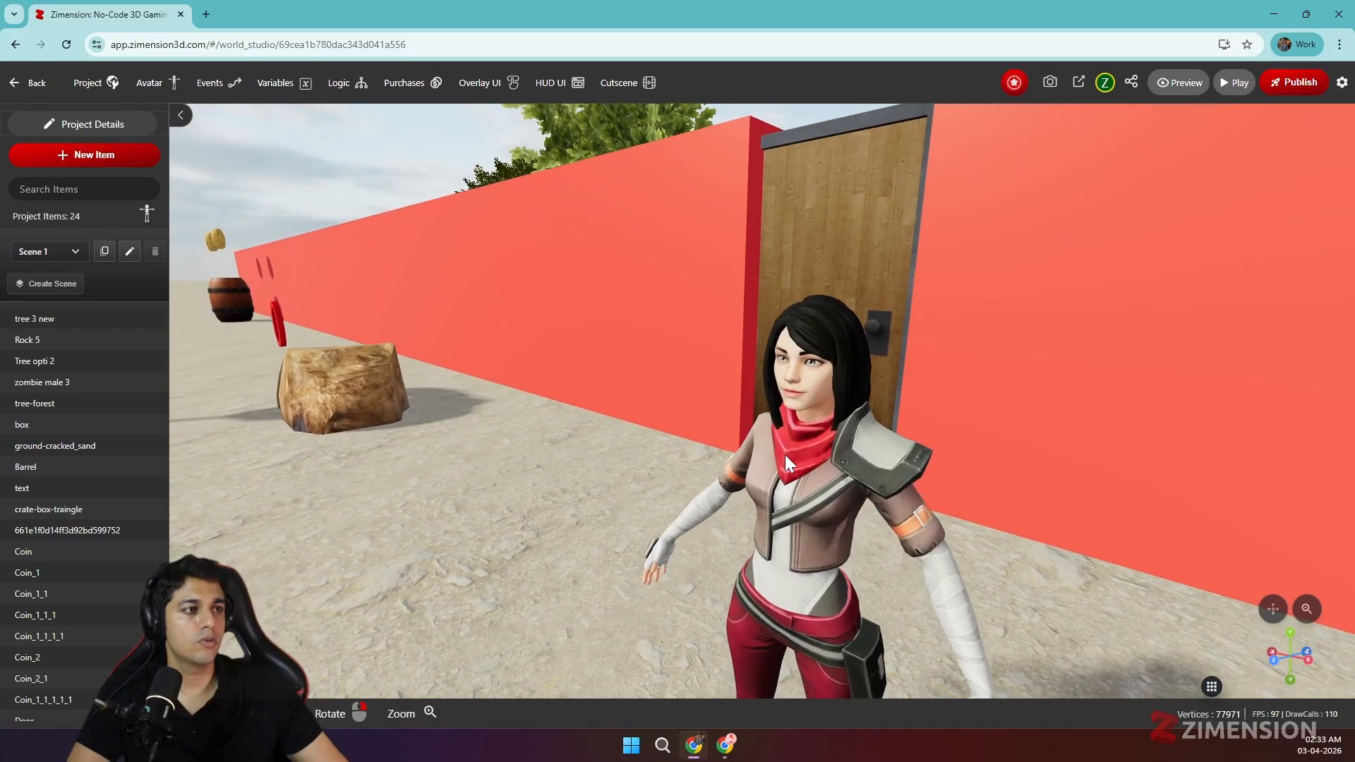
pyautogui.moveTo(785, 447); pyautogui.dragTo(786, 443, button='right')
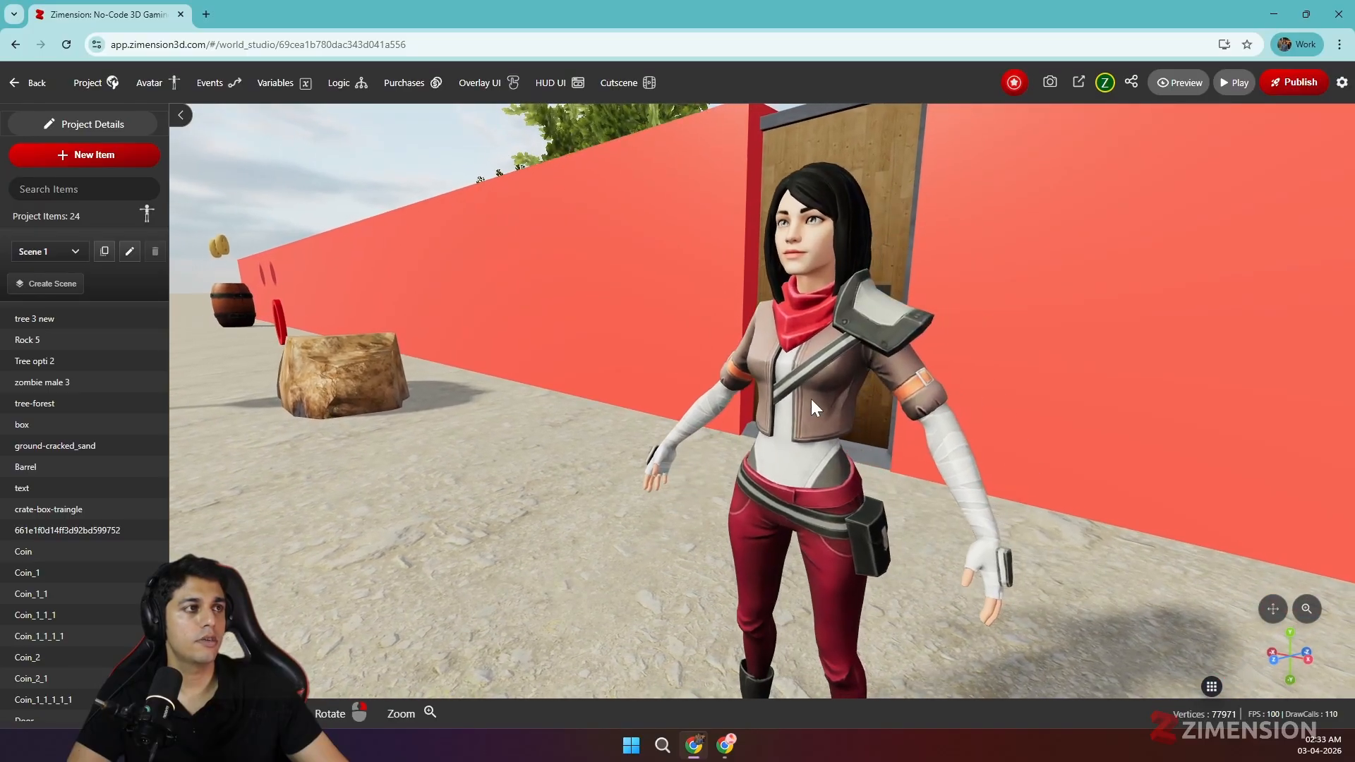
pyautogui.click(815, 361)
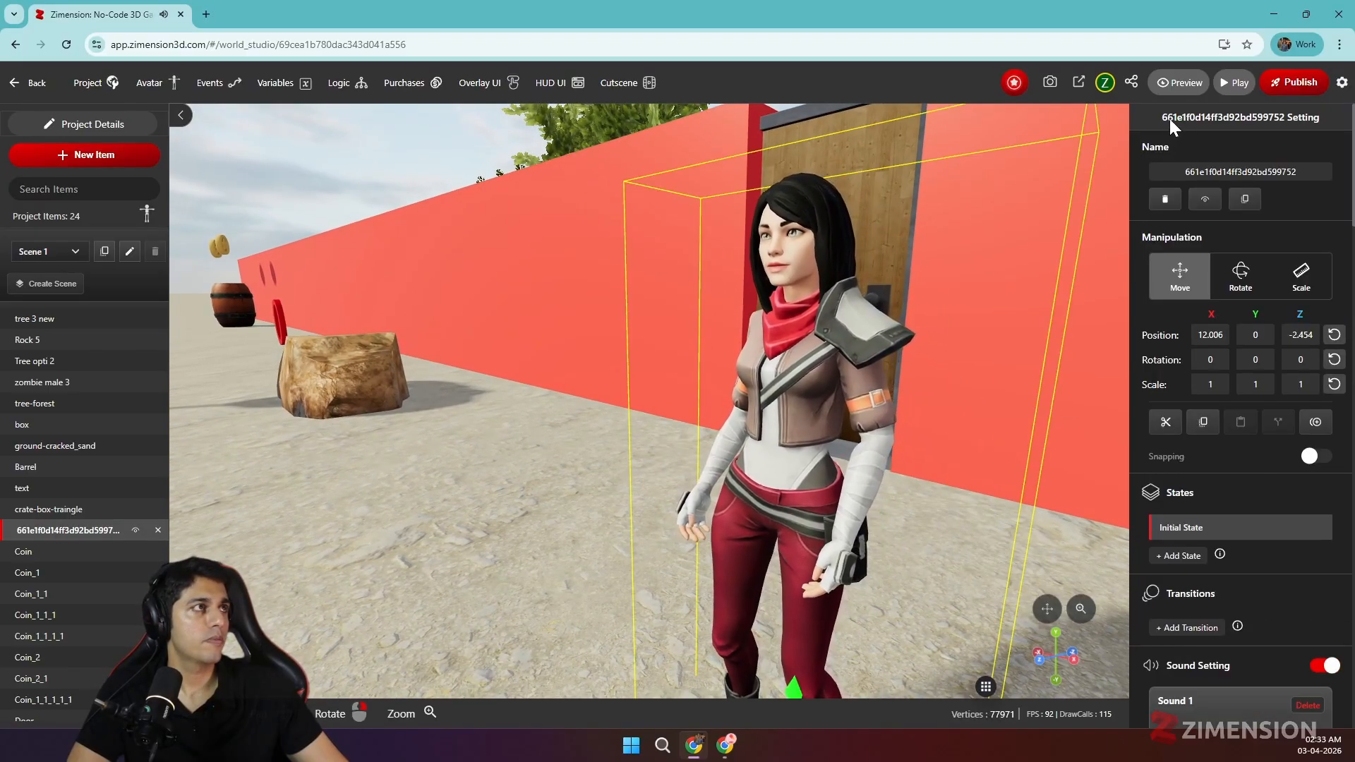
pyautogui.click(1051, 82)
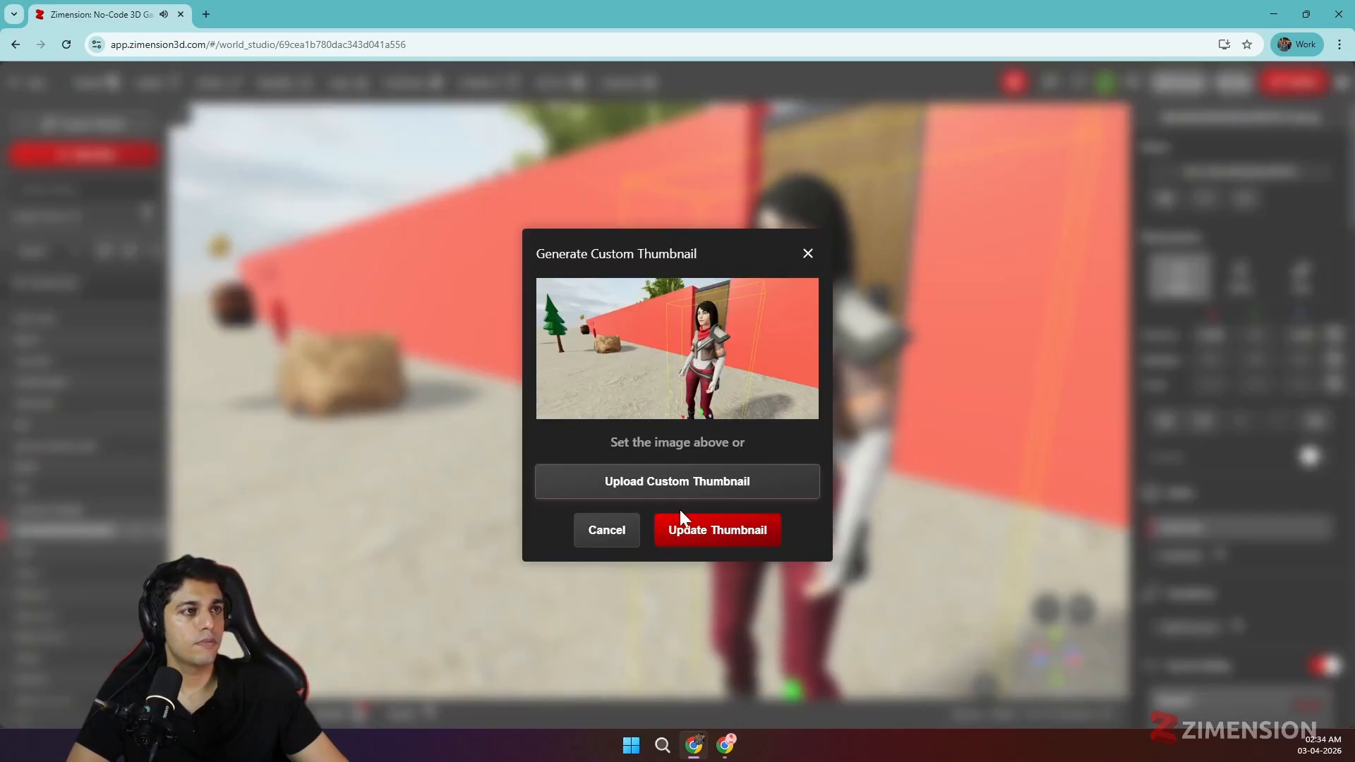
pyautogui.click(689, 530)
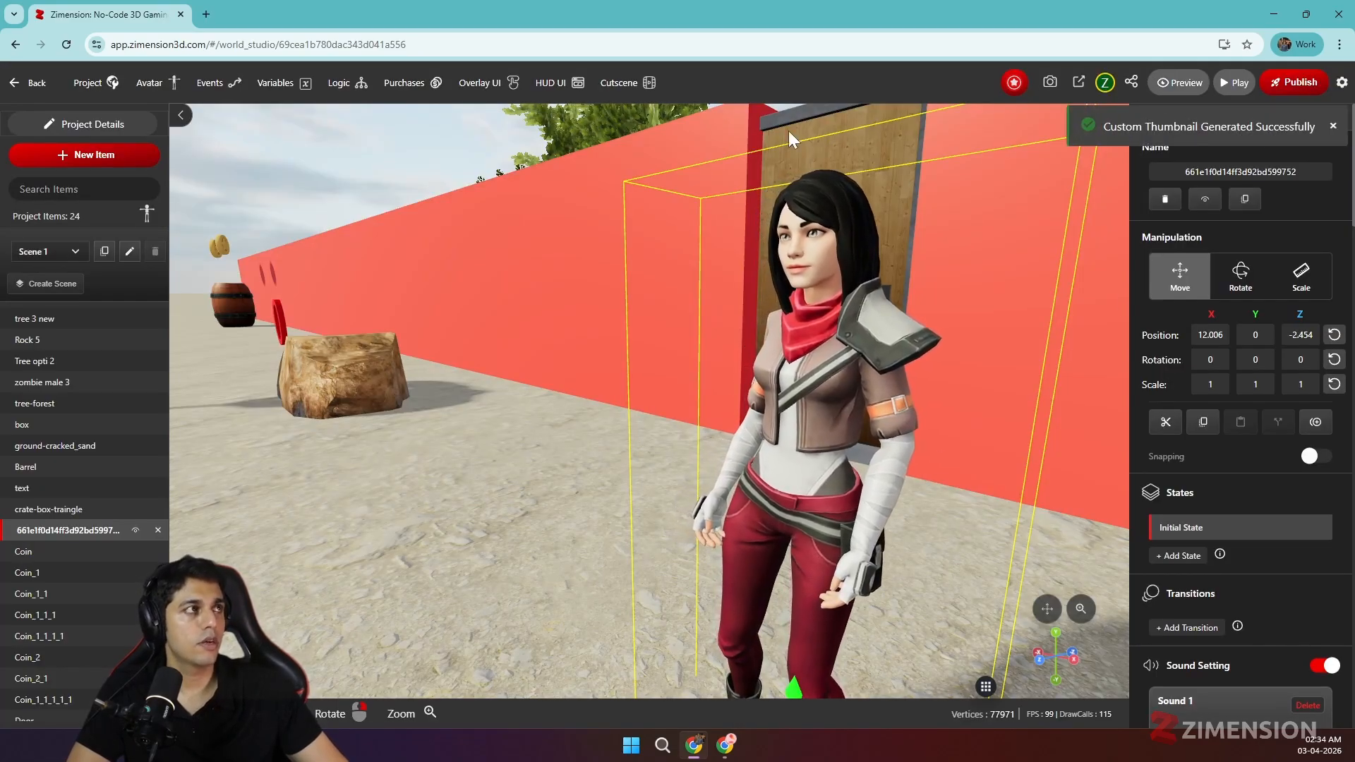
# - Open the Share project dialog and try entering a collaborator e-mail, erasing the mistyped address
pyautogui.click(1131, 83)
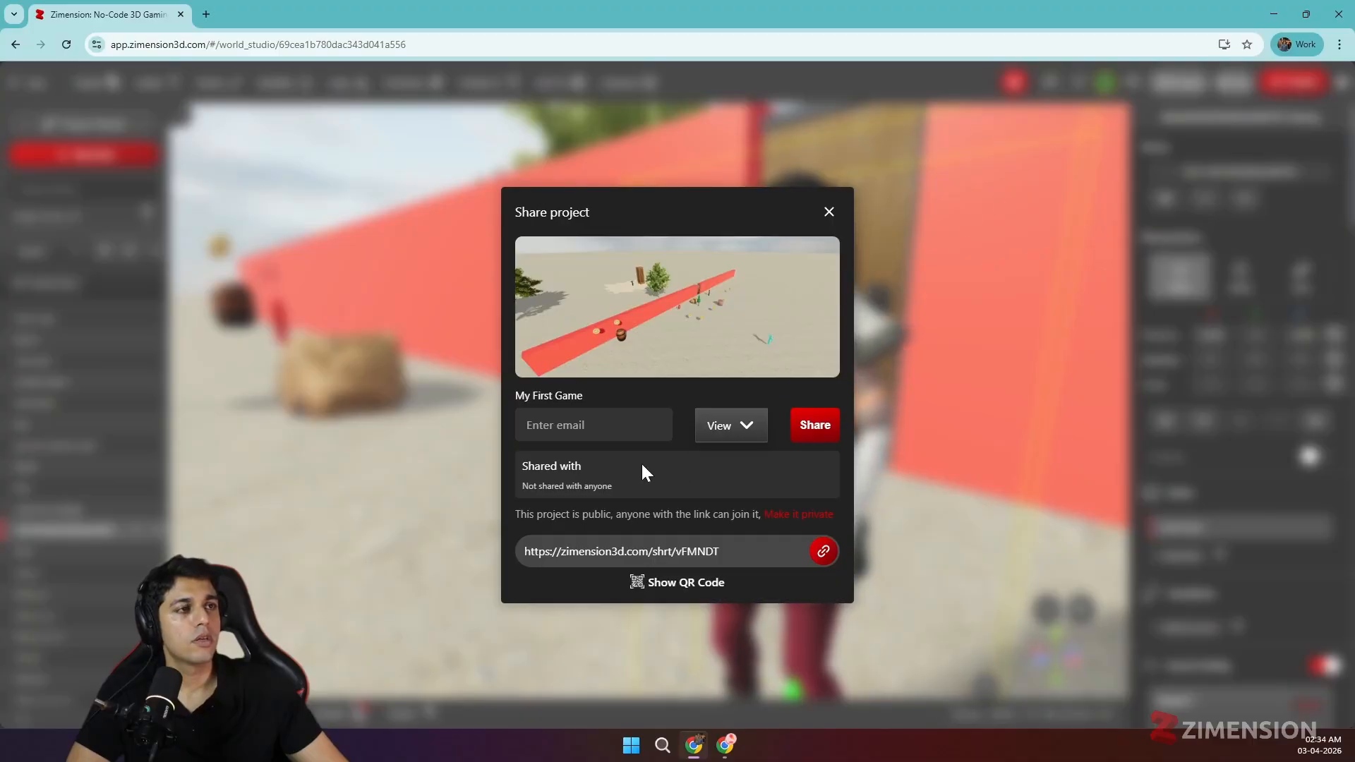
pyautogui.click(593, 425)
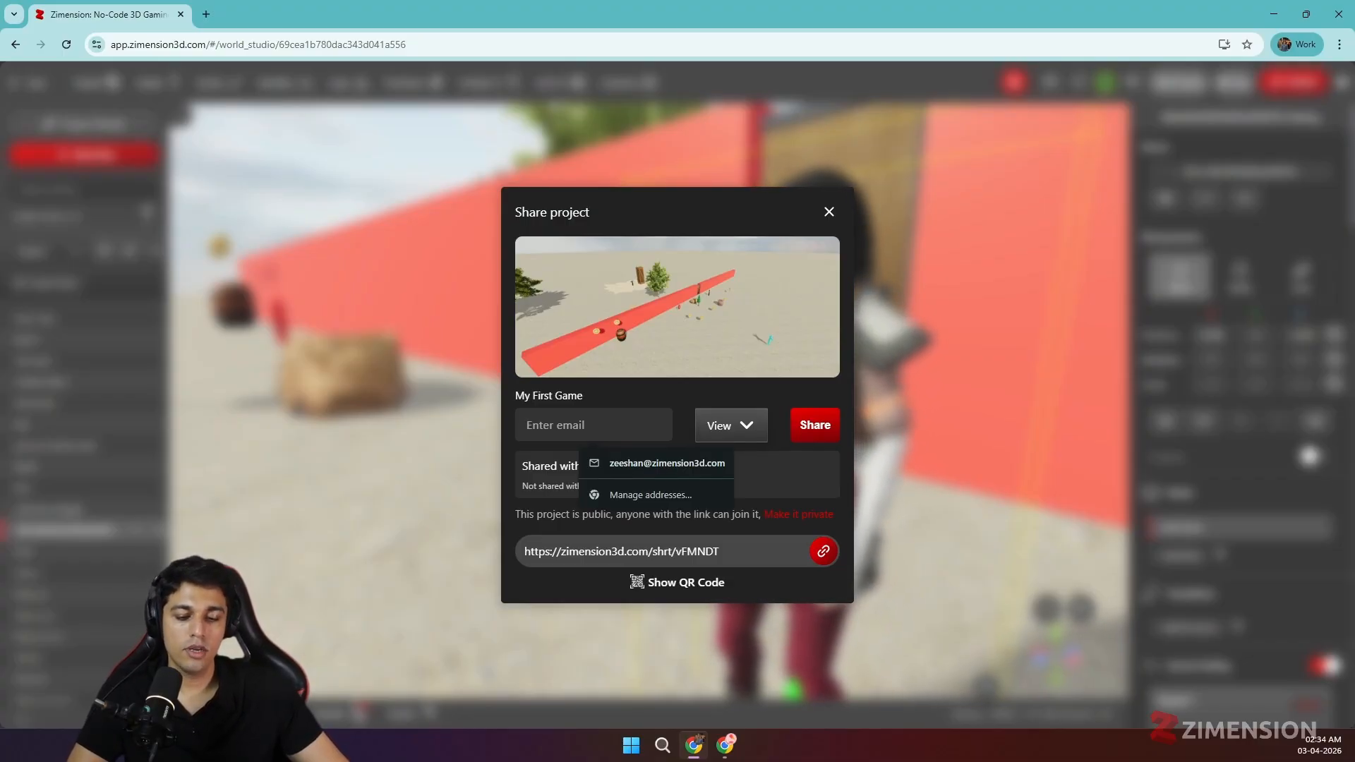
pyautogui.write('emaple')
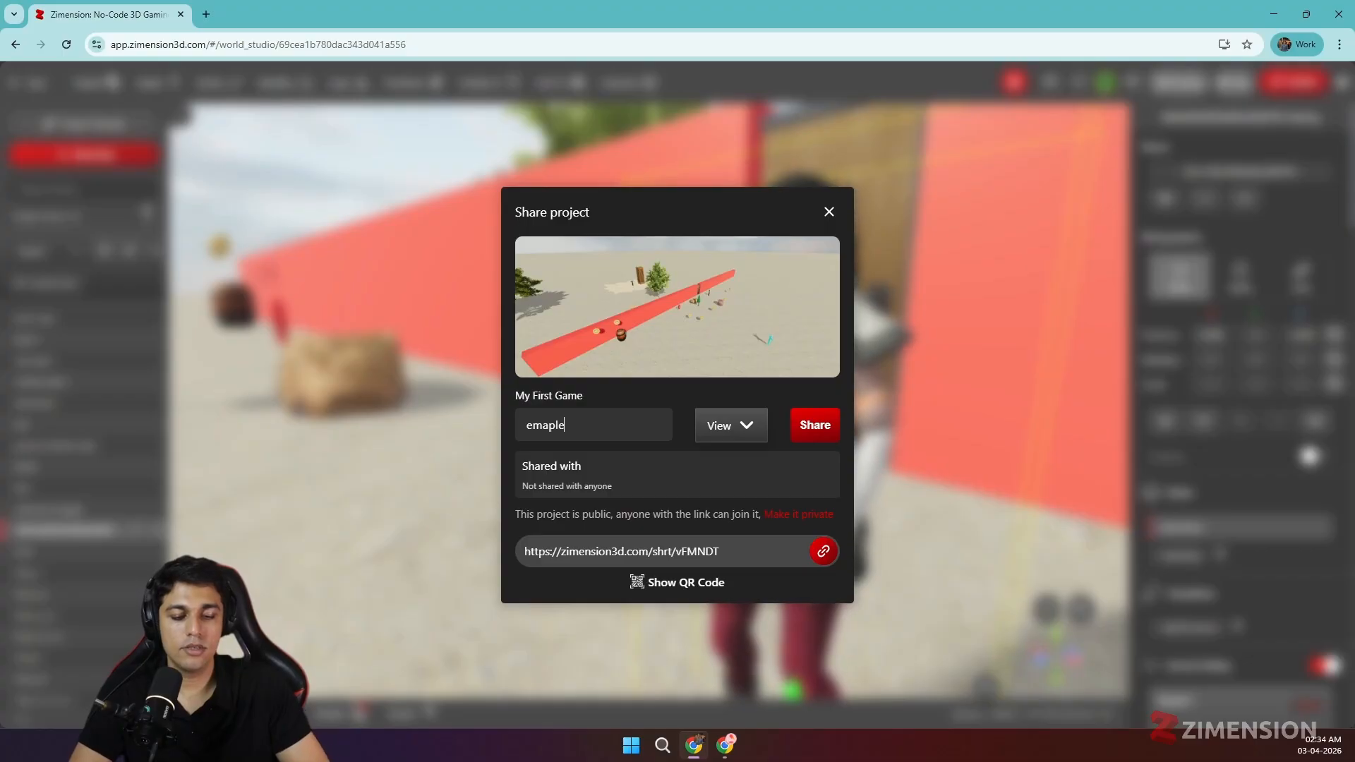
pyautogui.write('@ggmai')
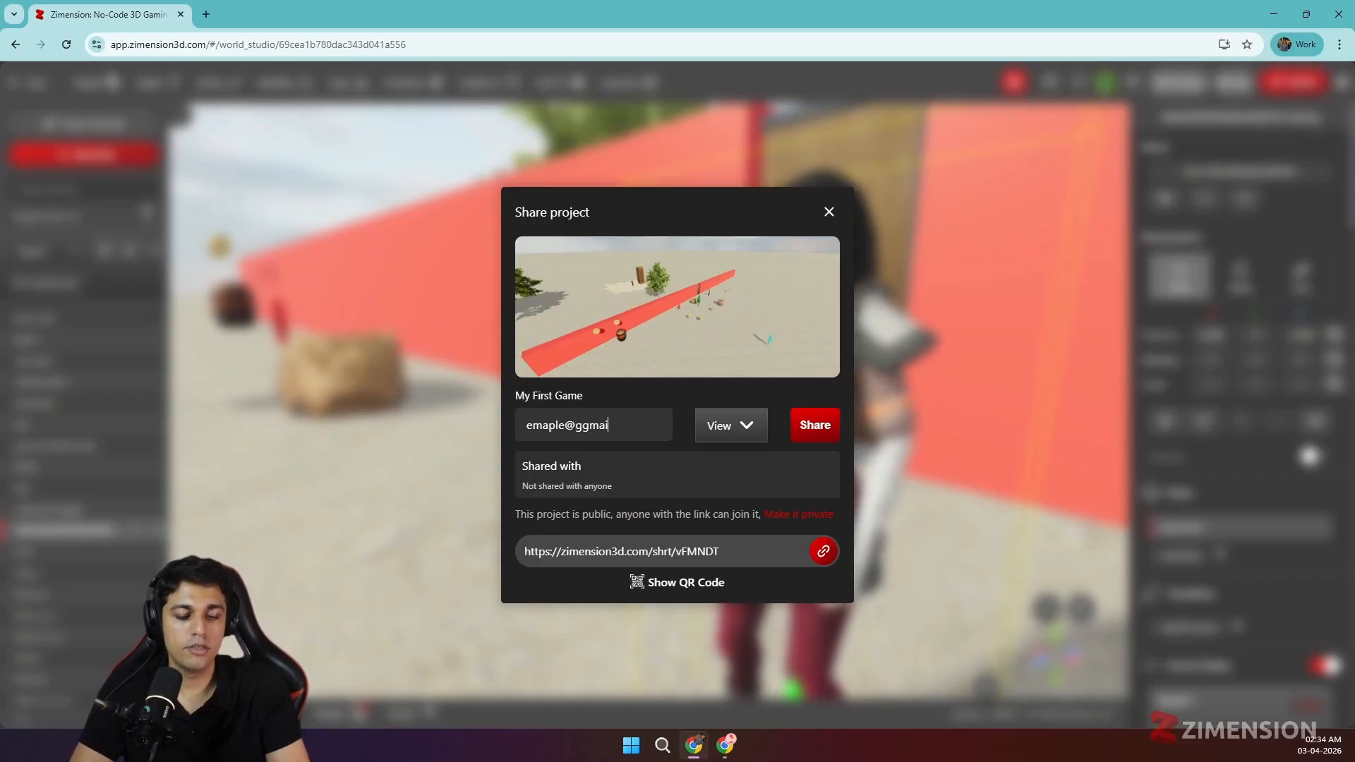
pyautogui.write('l.com')
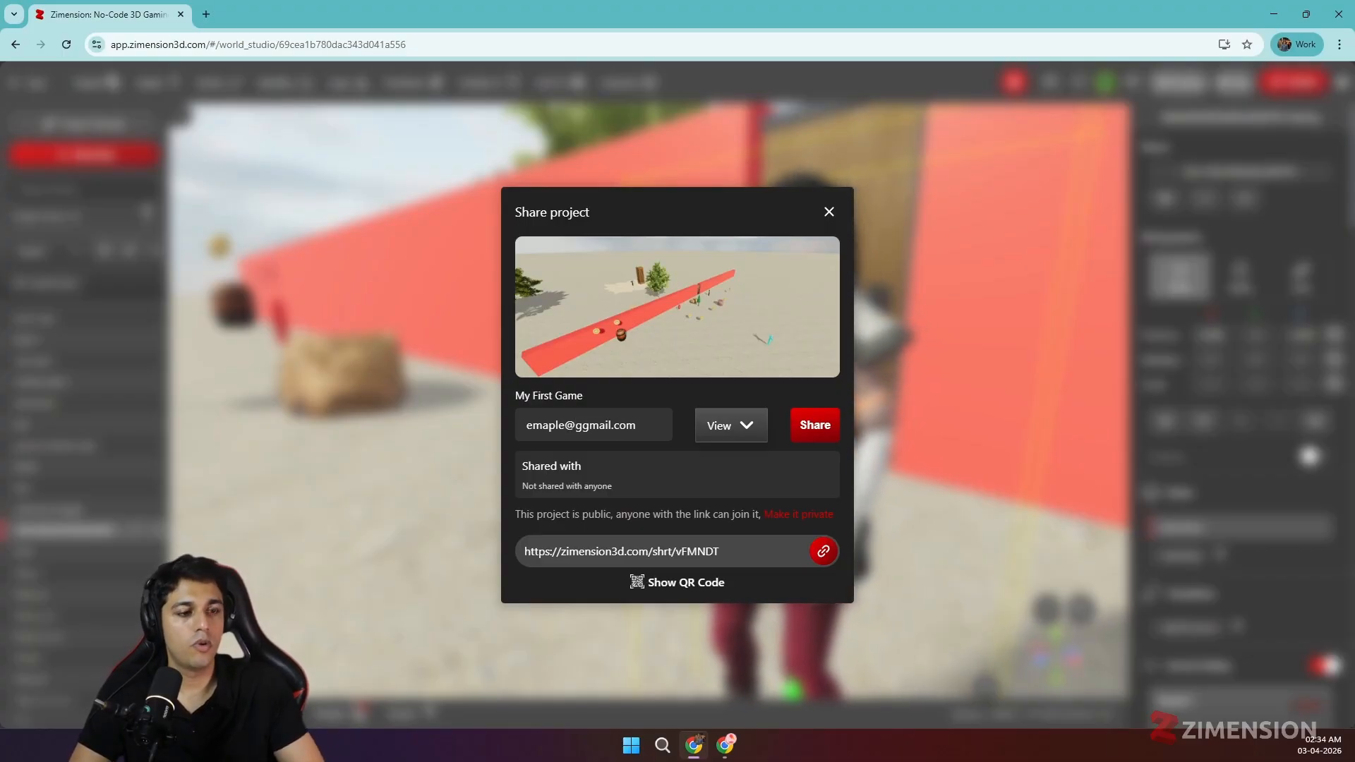
pyautogui.press('BackSpace')
pyautogui.press('BackSpace')
pyautogui.press('BackSpace')
pyautogui.press('BackSpace')
pyautogui.press('BackSpace')
pyautogui.press('BackSpace')
pyautogui.press('BackSpace')
pyautogui.press('BackSpace')
pyautogui.press('BackSpace')
pyautogui.press('BackSpace')
pyautogui.press('BackSpace')
pyautogui.press('BackSpace')
pyautogui.press('BackSpace')
pyautogui.press('BackSpace')
pyautogui.press('BackSpace')
pyautogui.press('BackSpace')
pyautogui.press('BackSpace')
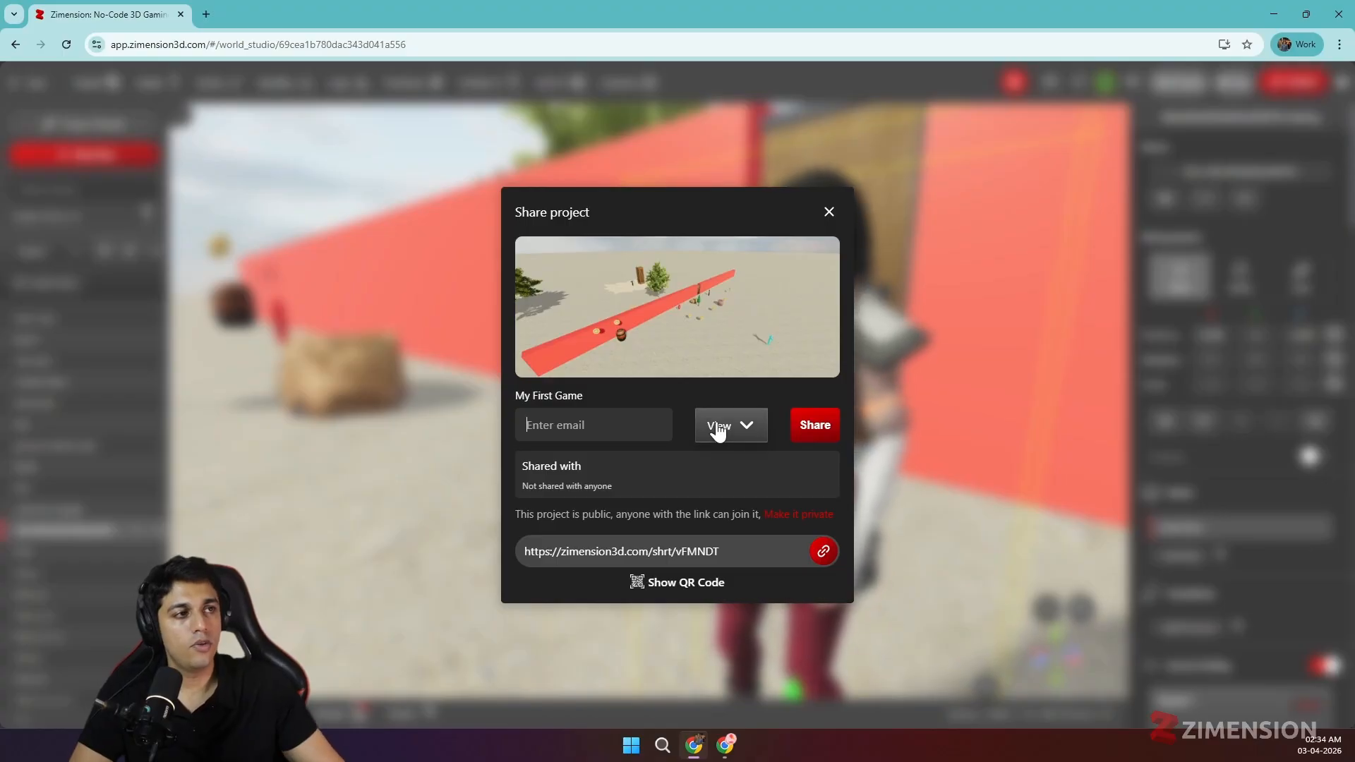
pyautogui.click(718, 426)
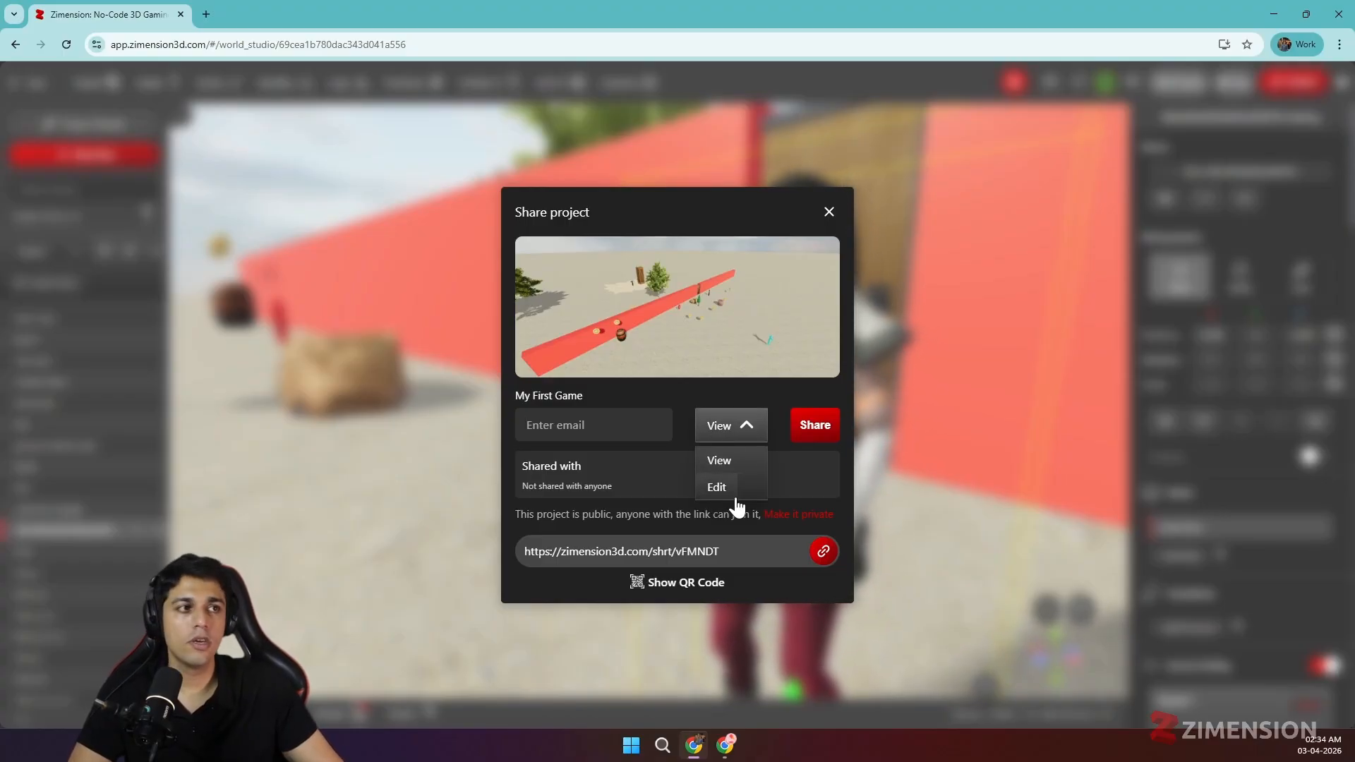
pyautogui.click(749, 426)
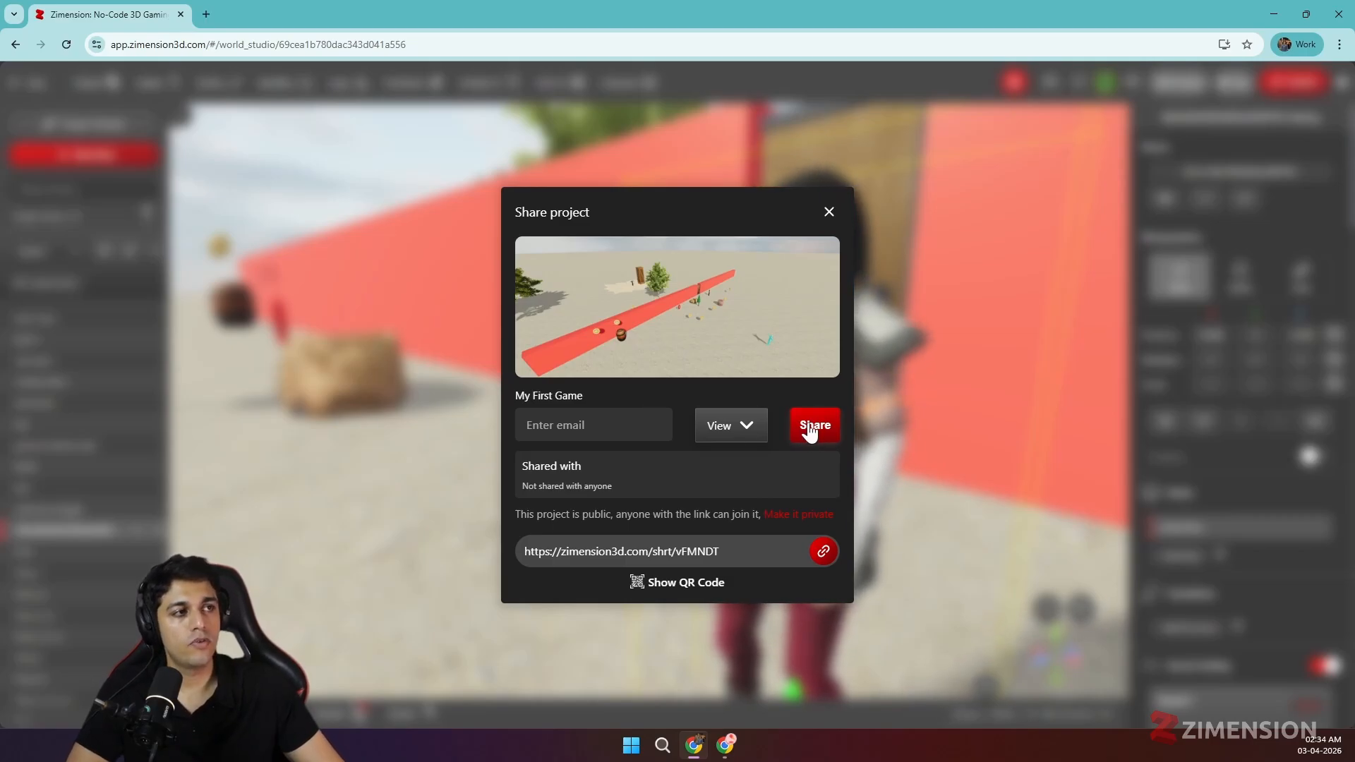
# - Share the project with the test collaborator's e-mail address using Edit permission
pyautogui.click(593, 425)
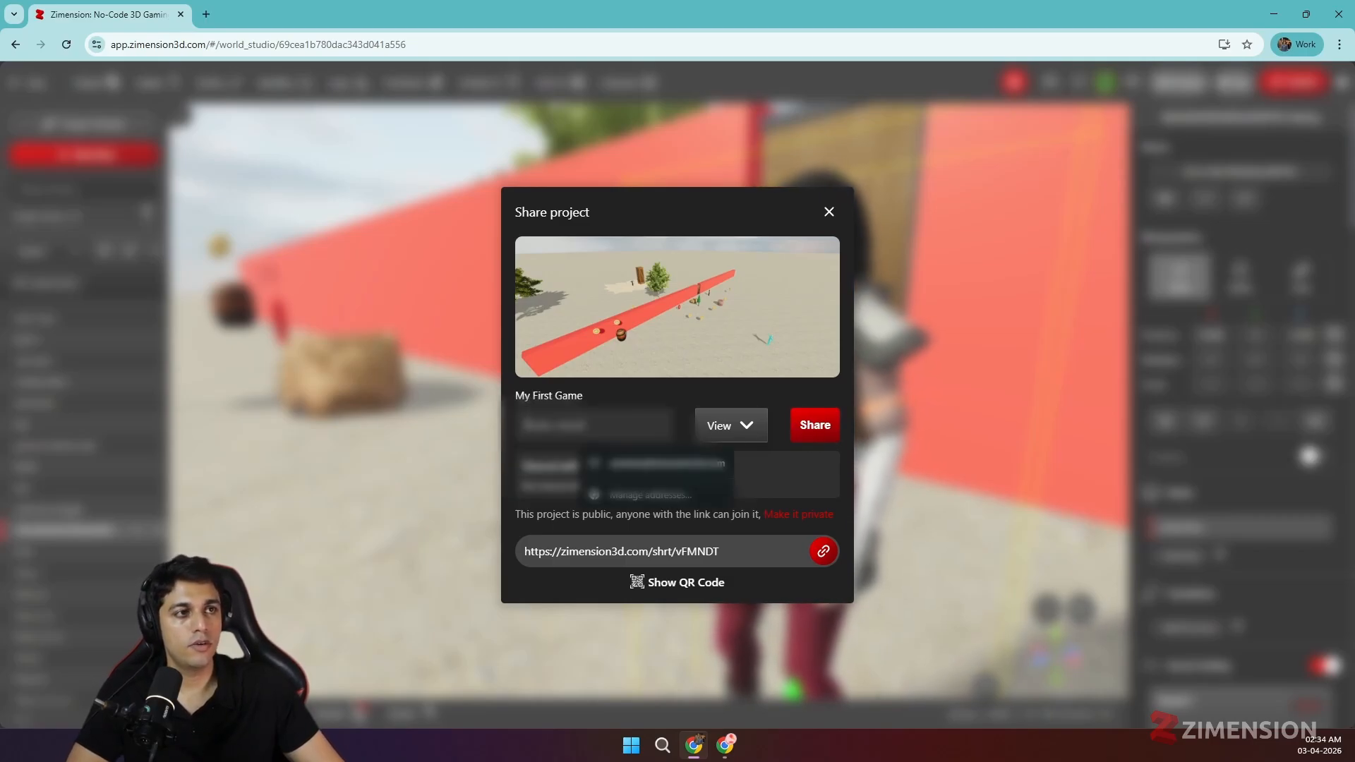
pyautogui.click(607, 464)
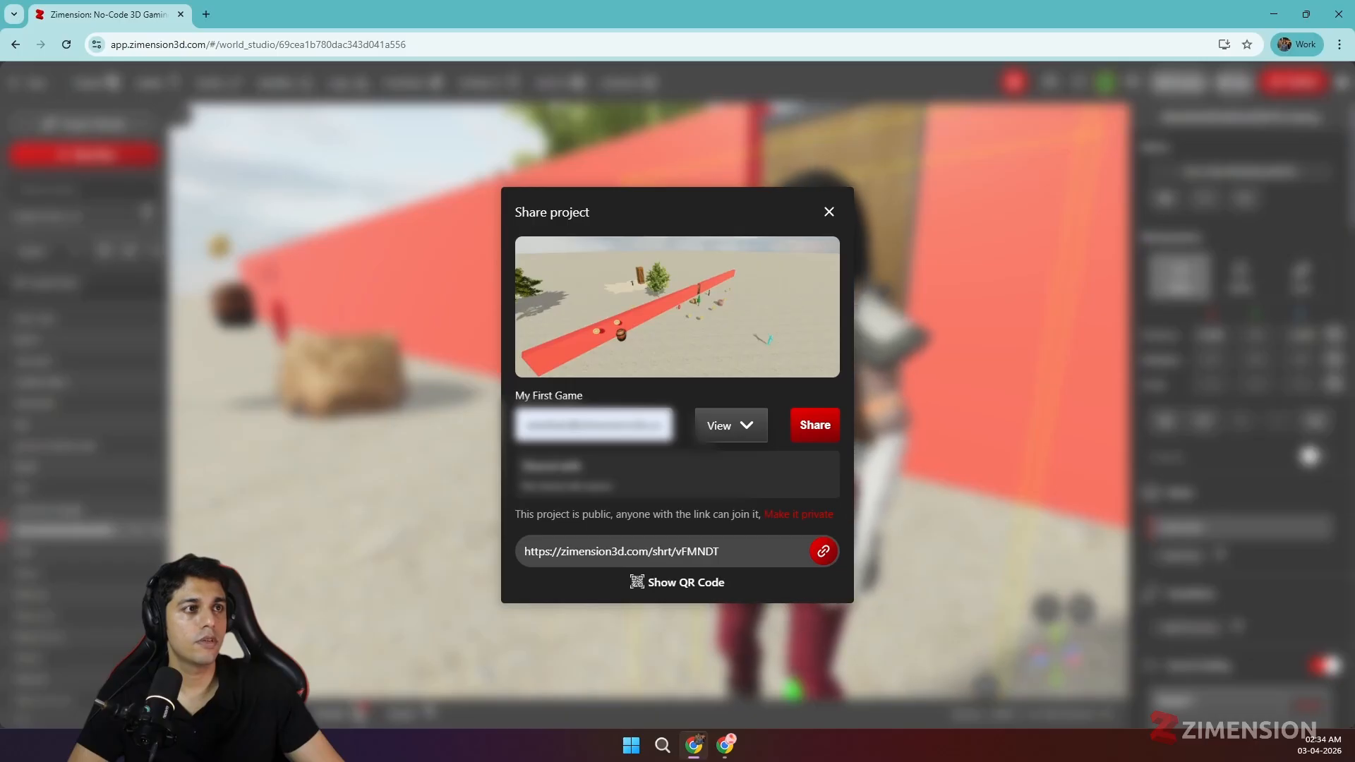
pyautogui.tripleClick(594, 425)
pyautogui.press('BackSpace')
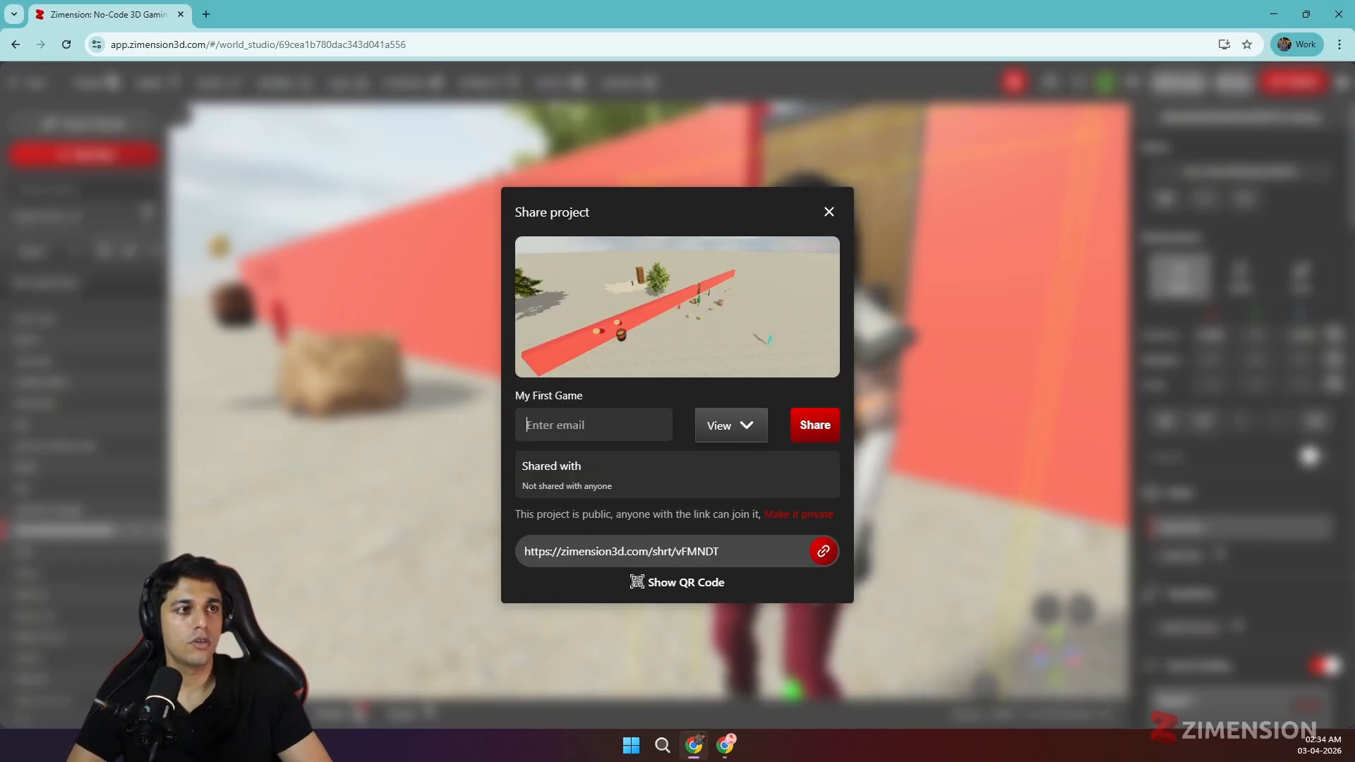
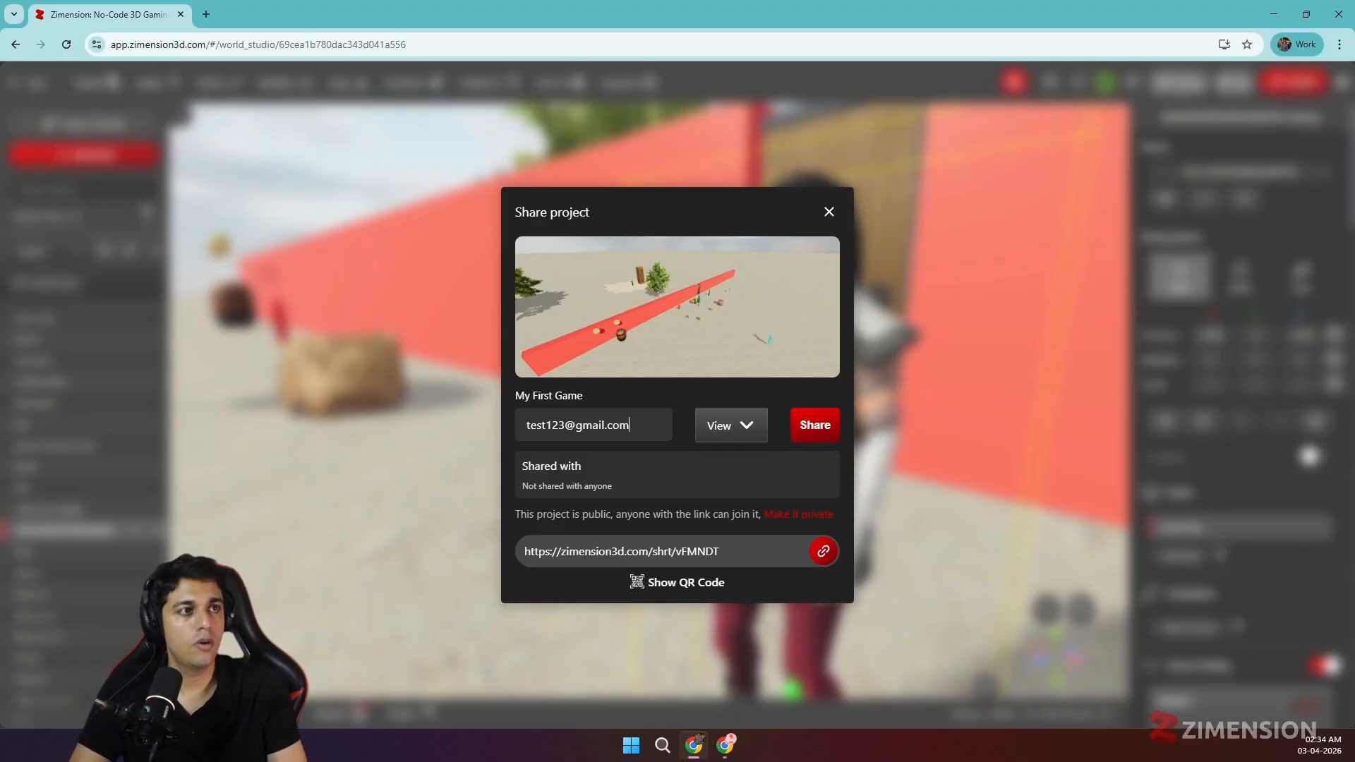
pyautogui.click(736, 441)
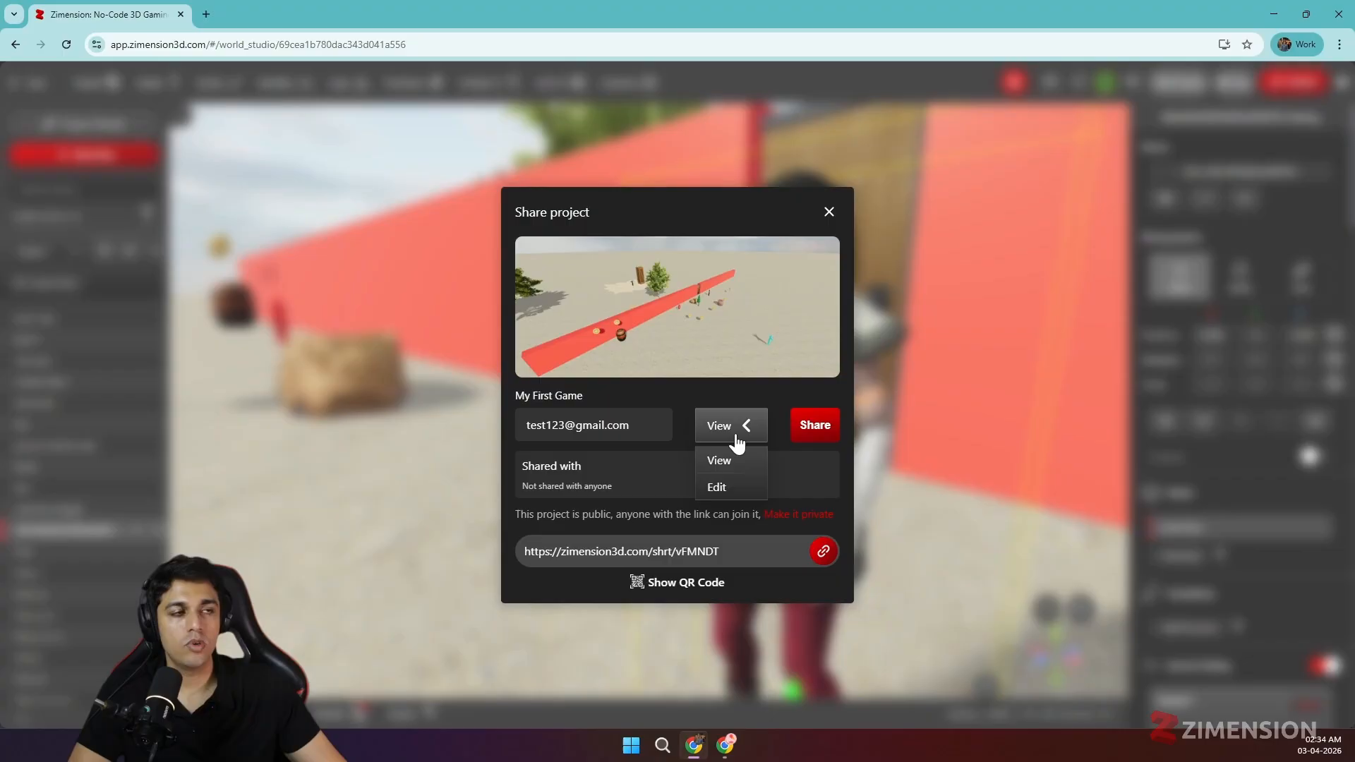
pyautogui.click(721, 487)
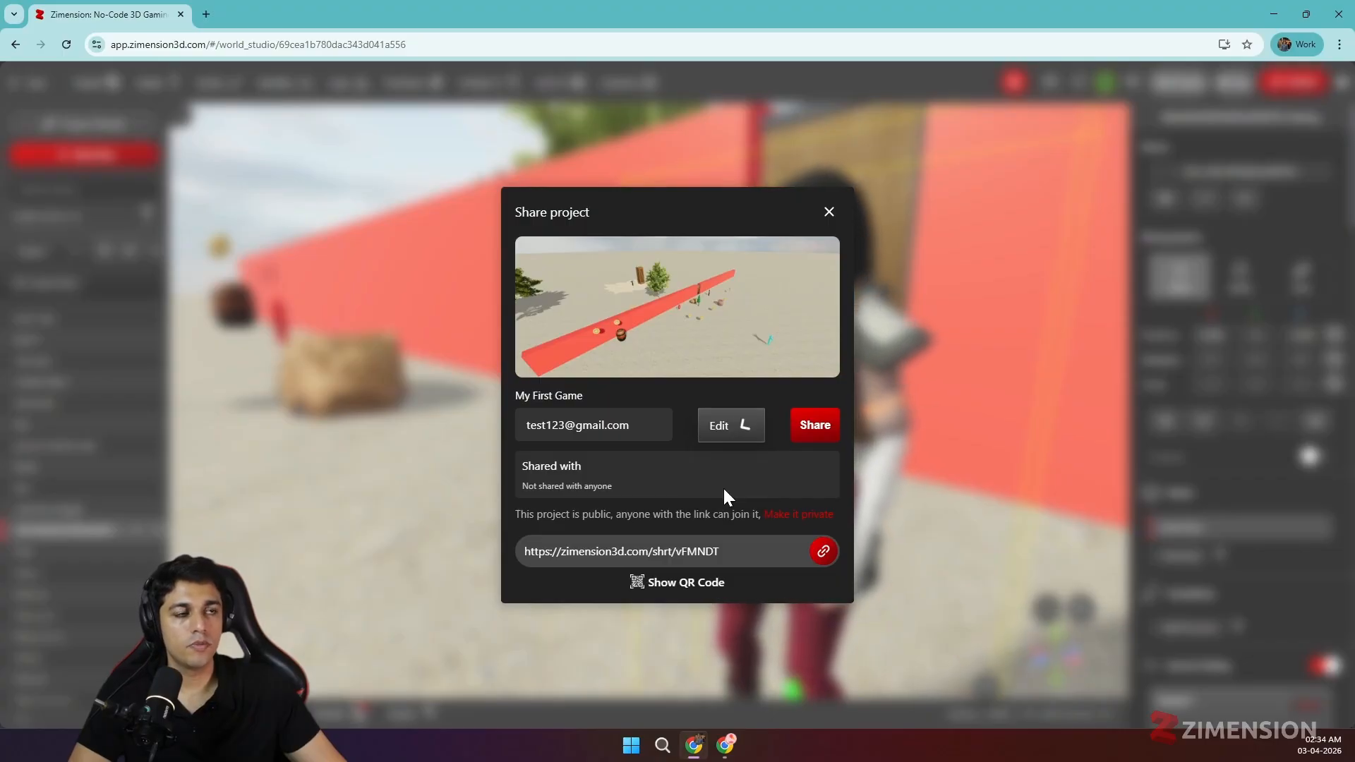
pyautogui.click(811, 425)
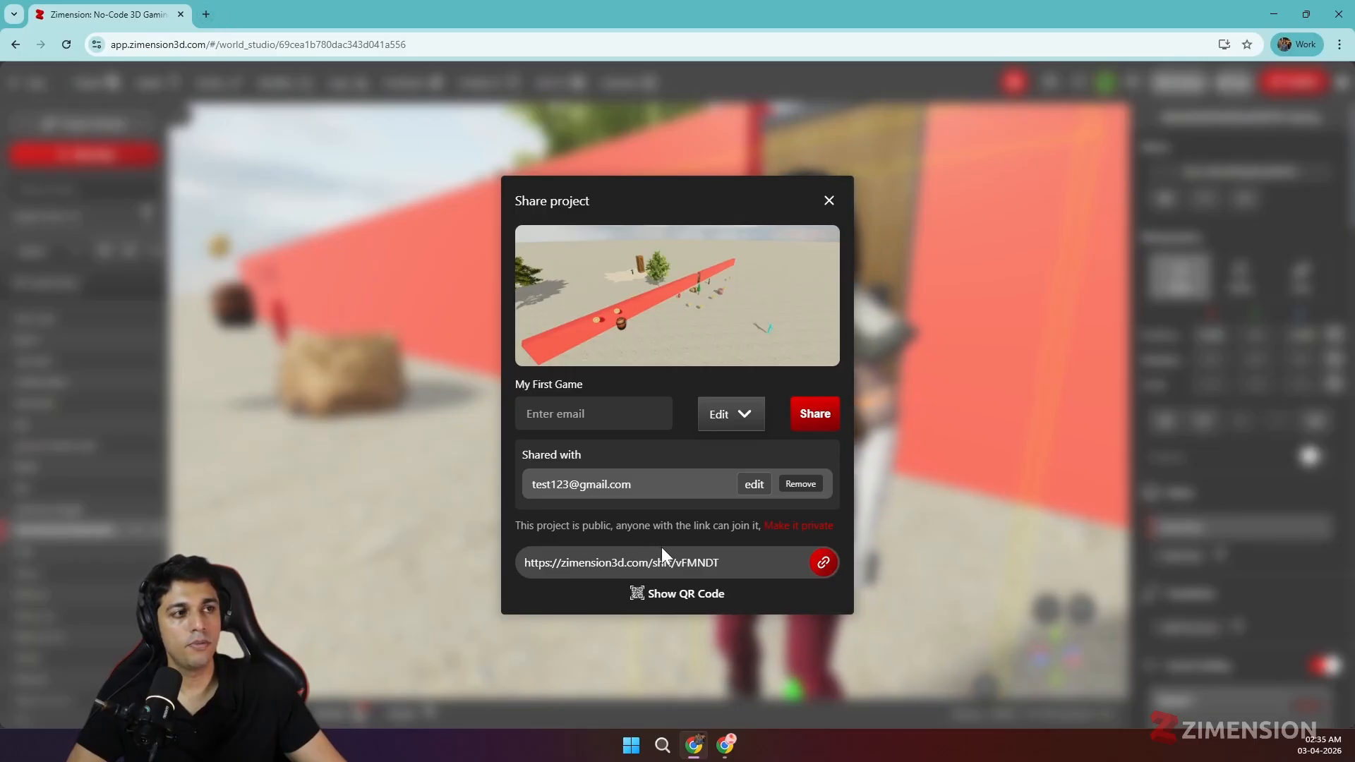
# - View the project link's QR code, then close it and the Share project dialog
pyautogui.click(646, 599)
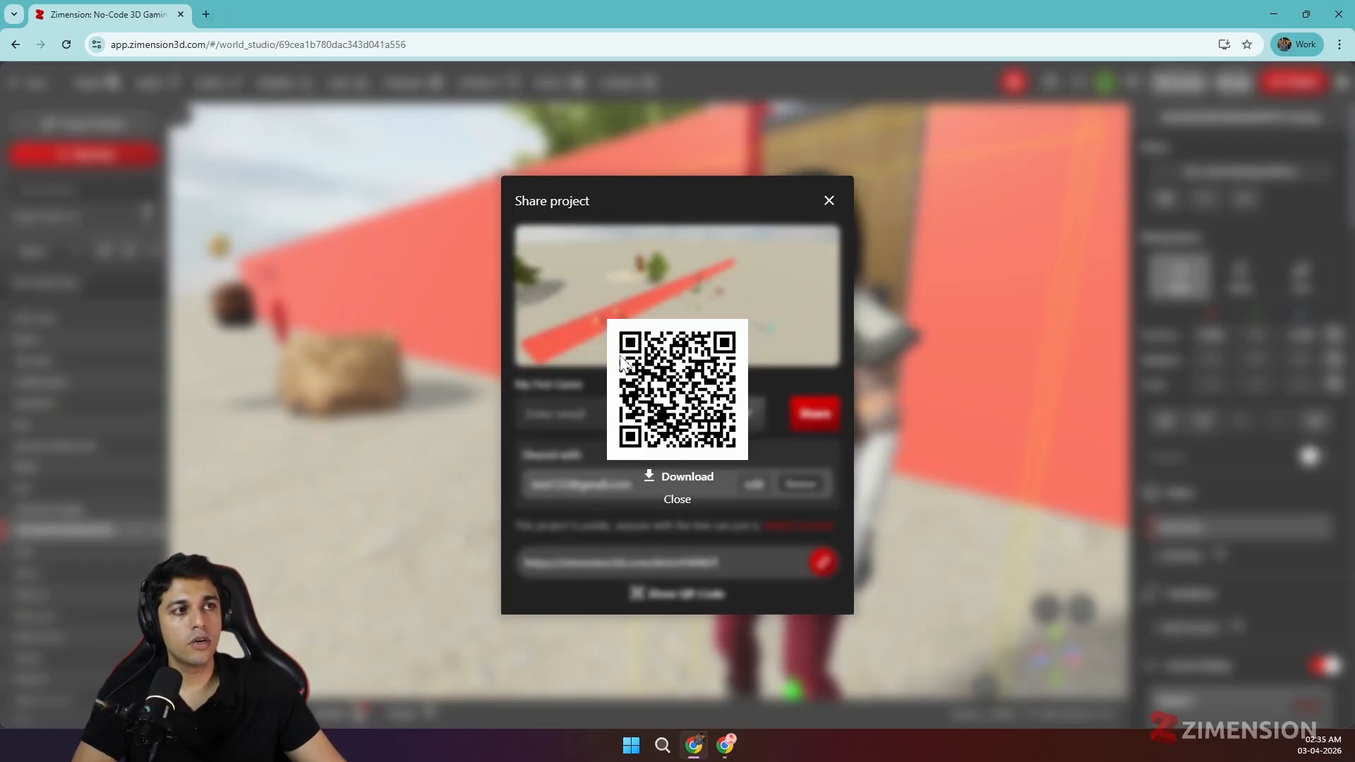
pyautogui.click(676, 499)
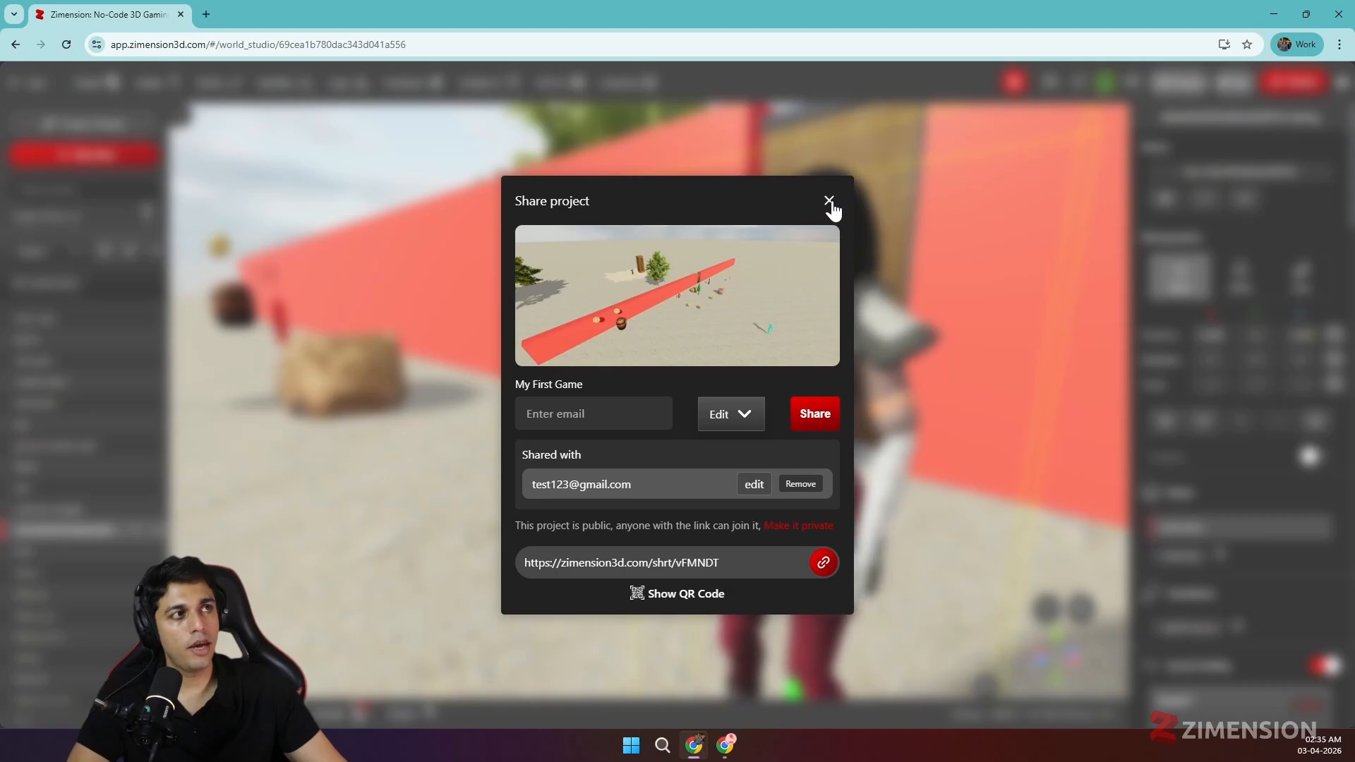
pyautogui.click(830, 202)
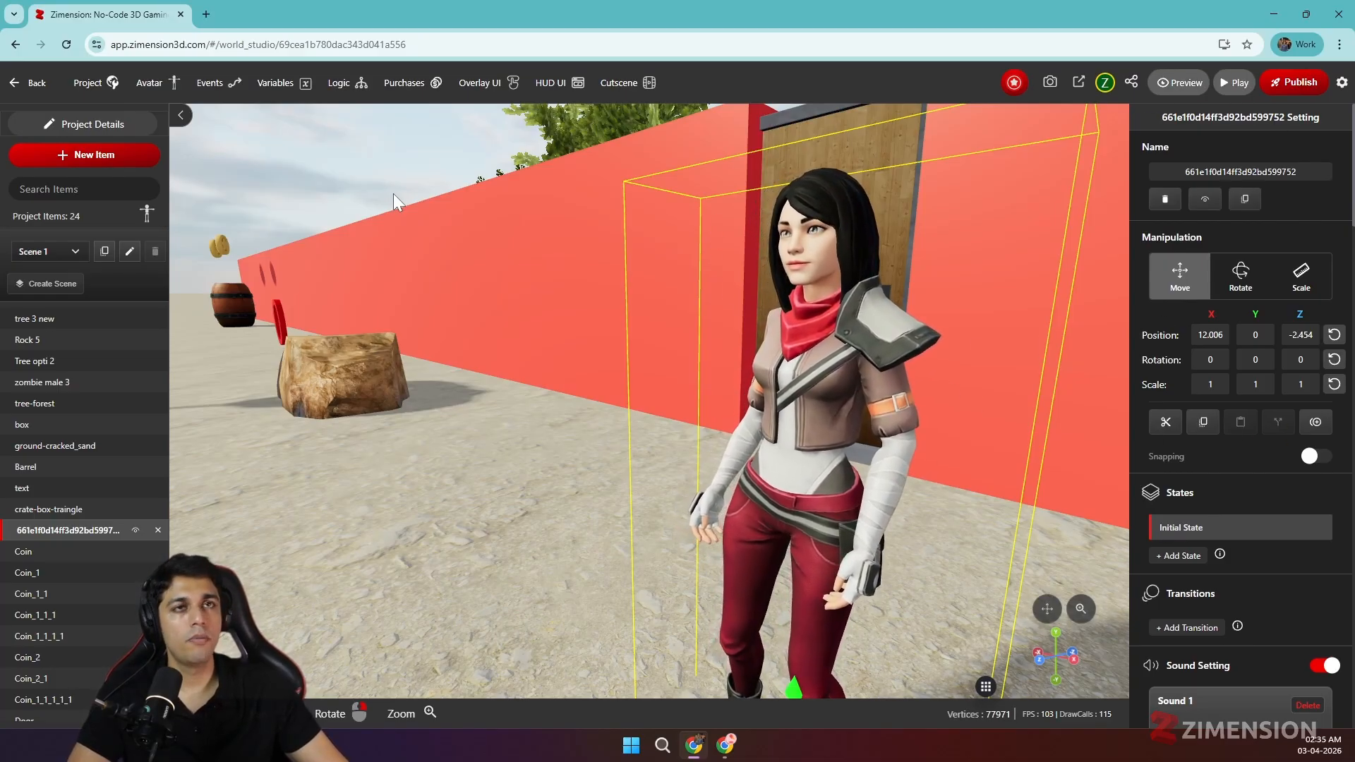
# - In Project Info, rename the project 'My First Game best' and describe it as 'the best game ever'
pyautogui.click(92, 126)
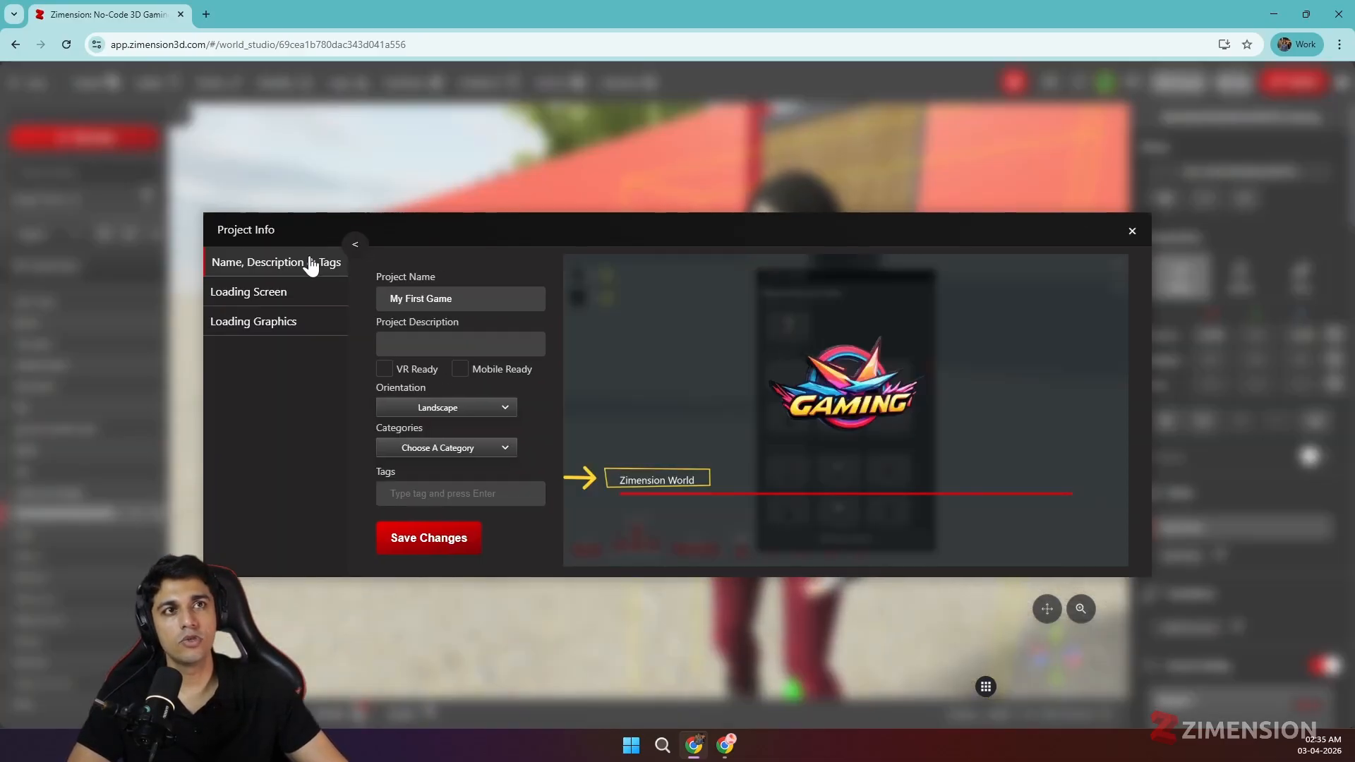
pyautogui.doubleClick(439, 299)
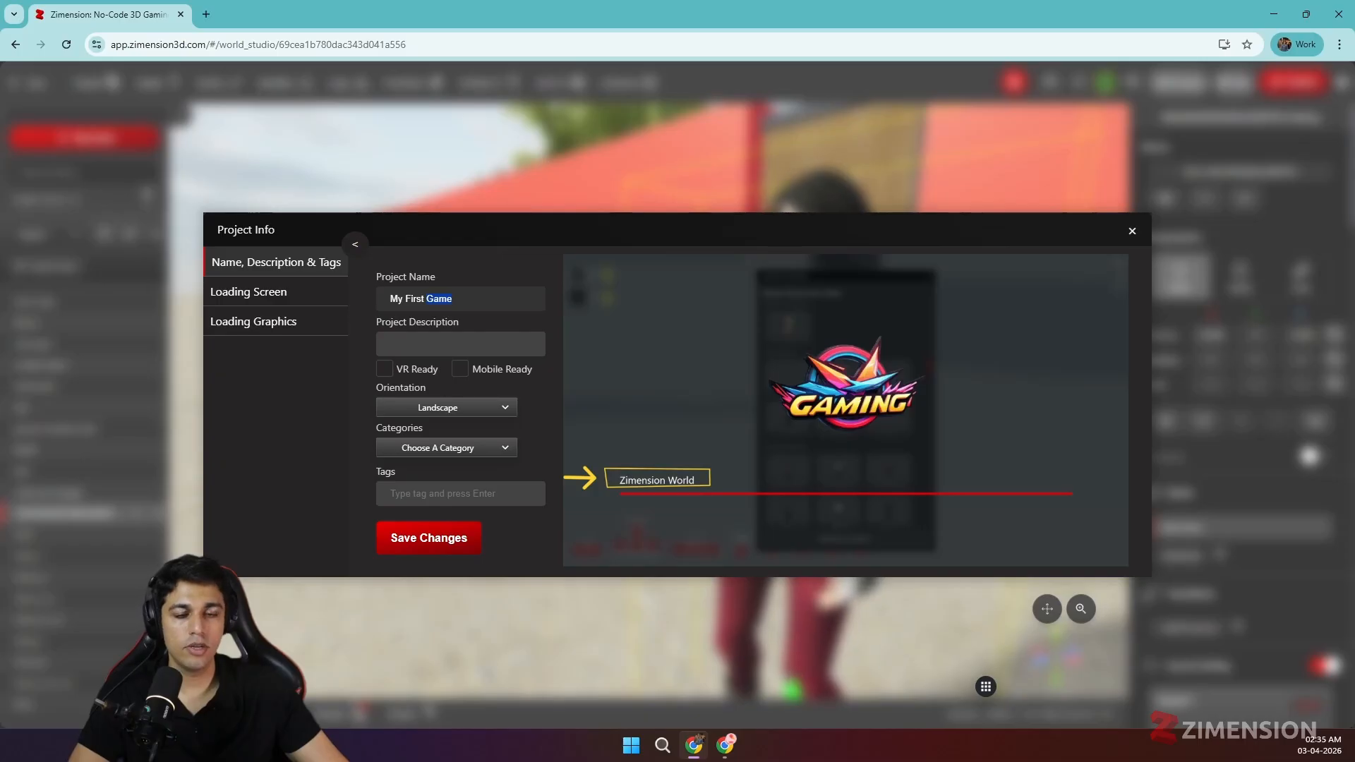
pyautogui.click(454, 299)
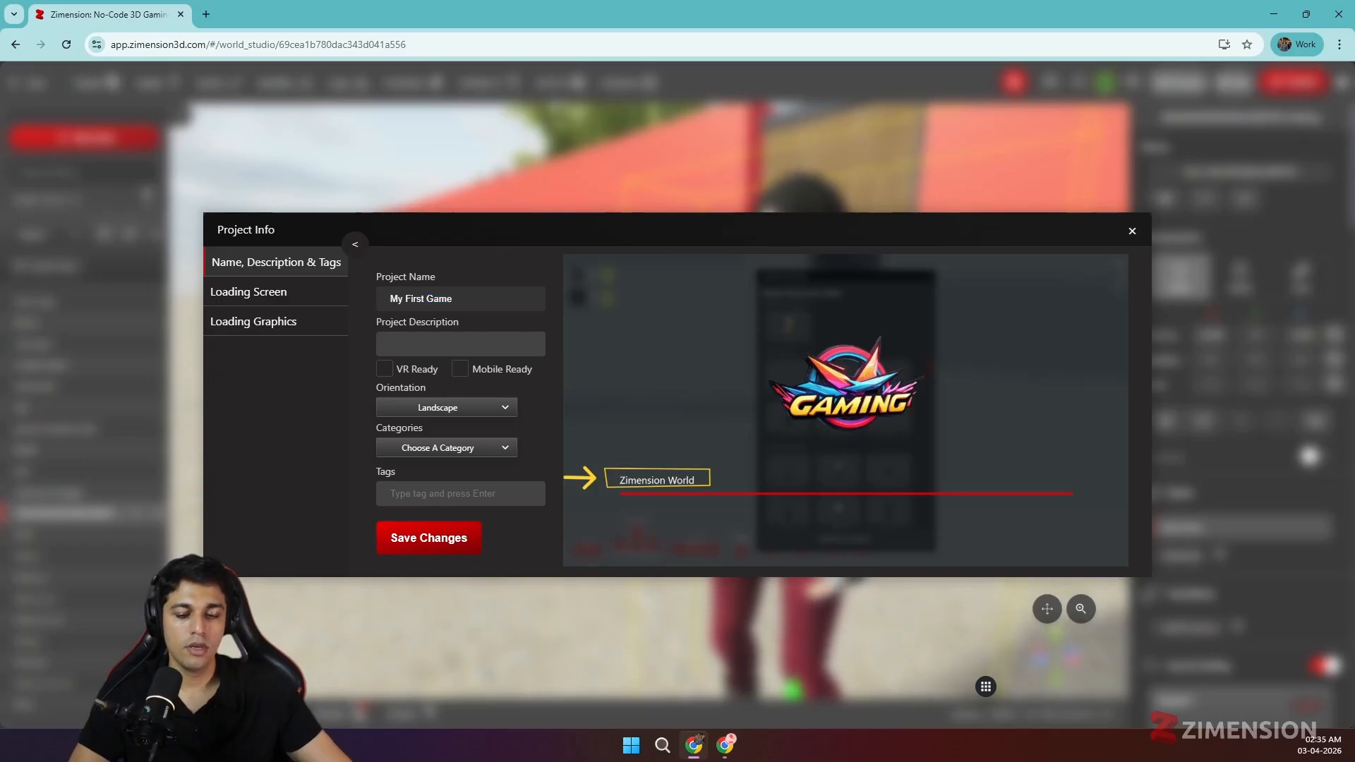
pyautogui.write('best')
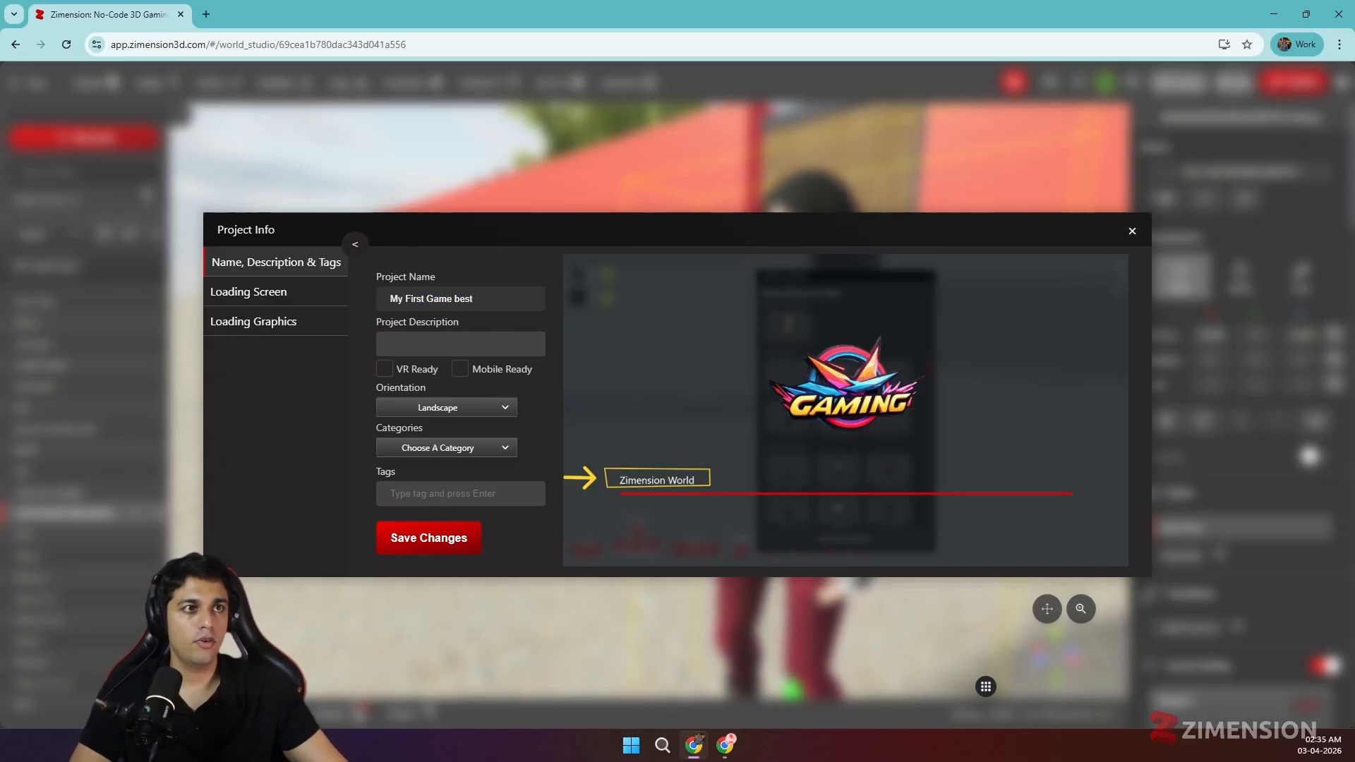
pyautogui.click(452, 345)
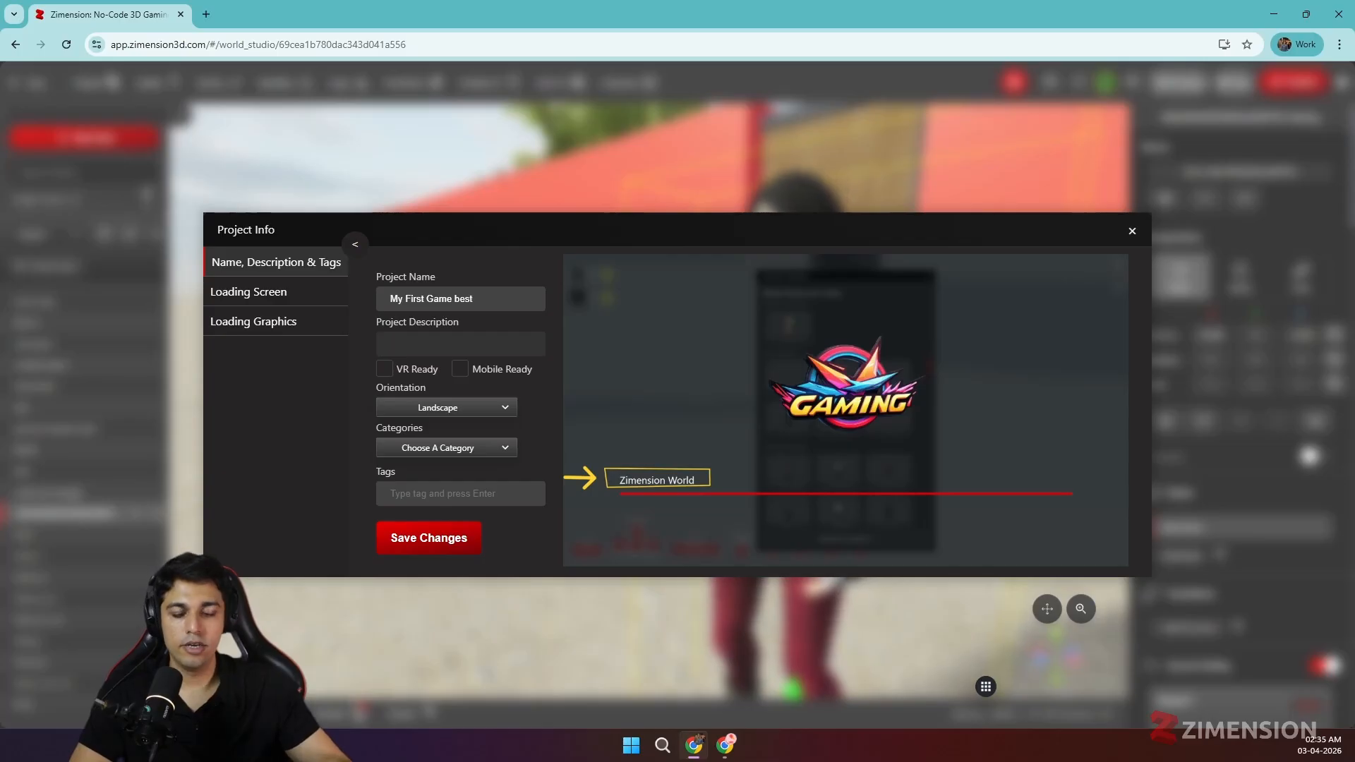
pyautogui.write('the best game ever')
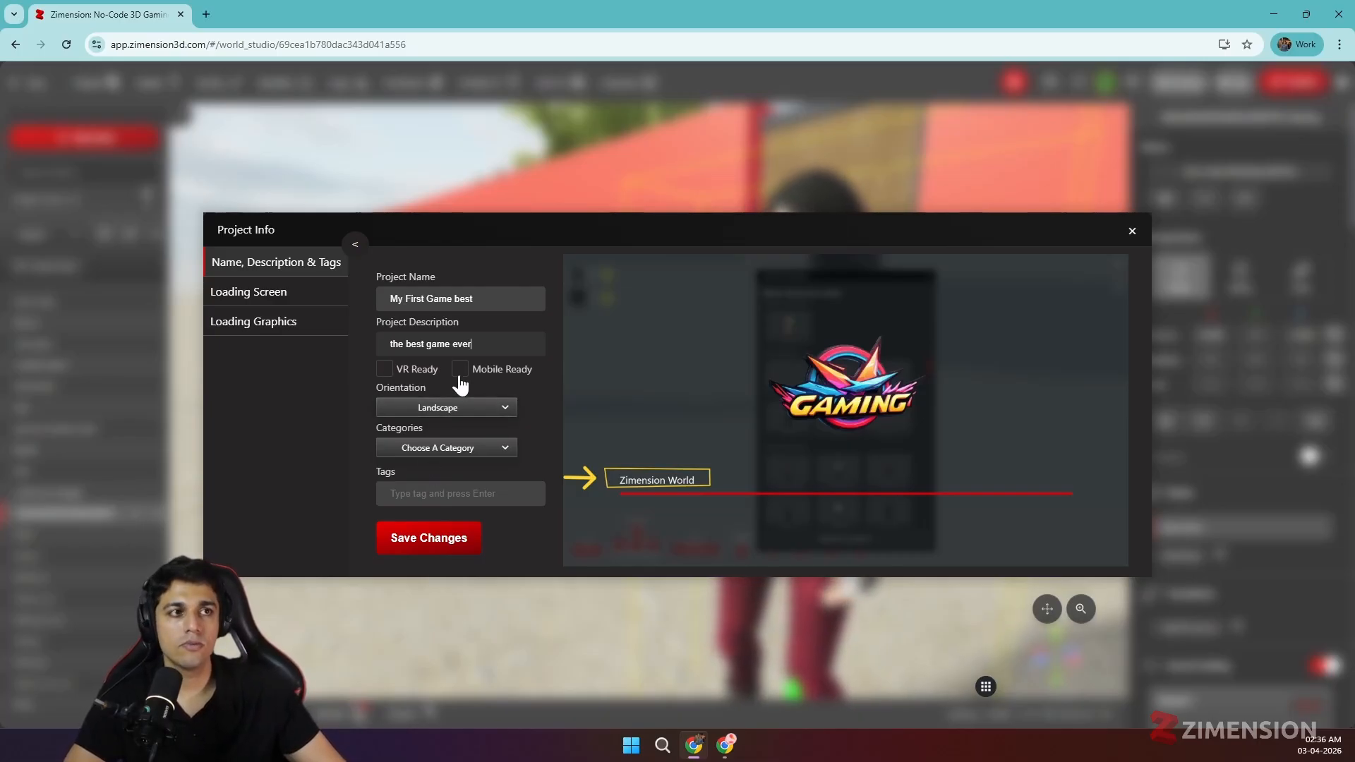
# - Keep the orientation as Landscape and add the Adventure and RPG categories
pyautogui.click(439, 409)
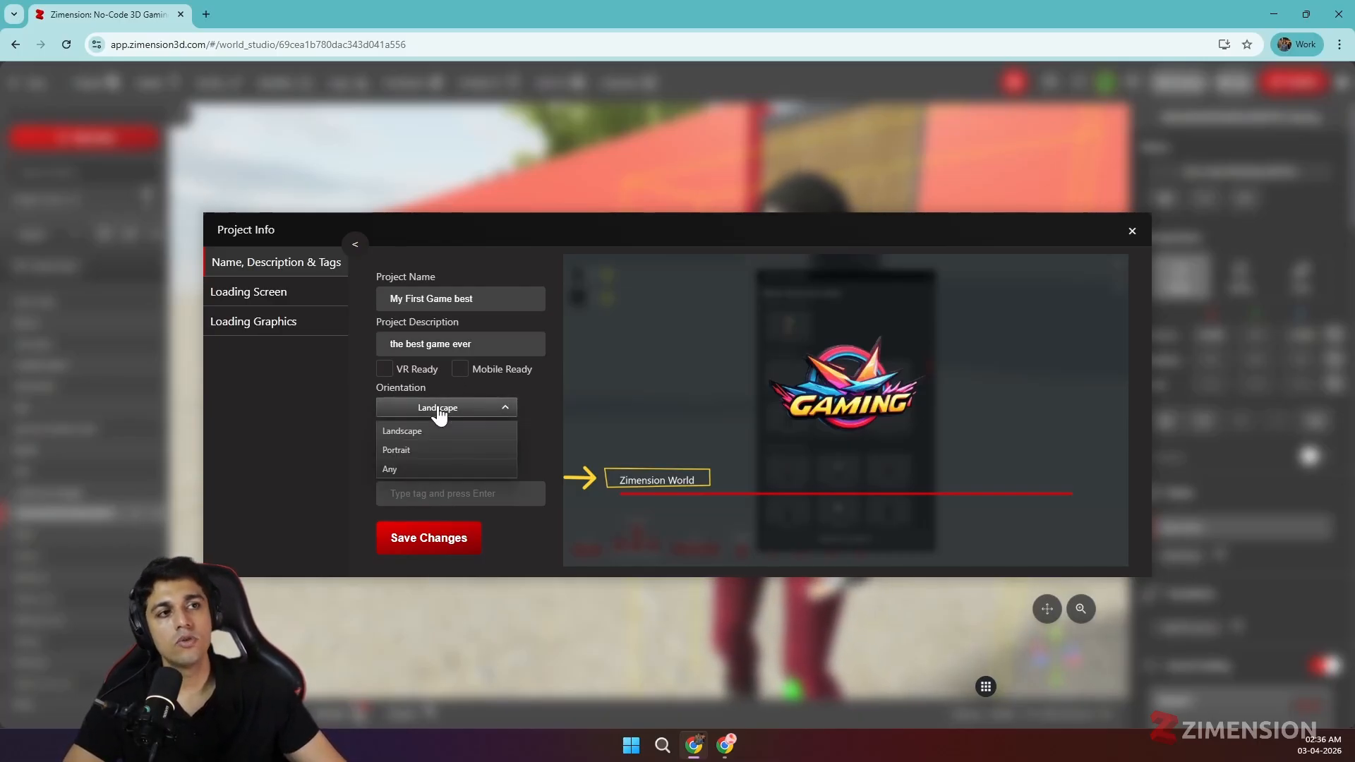
pyautogui.click(439, 411)
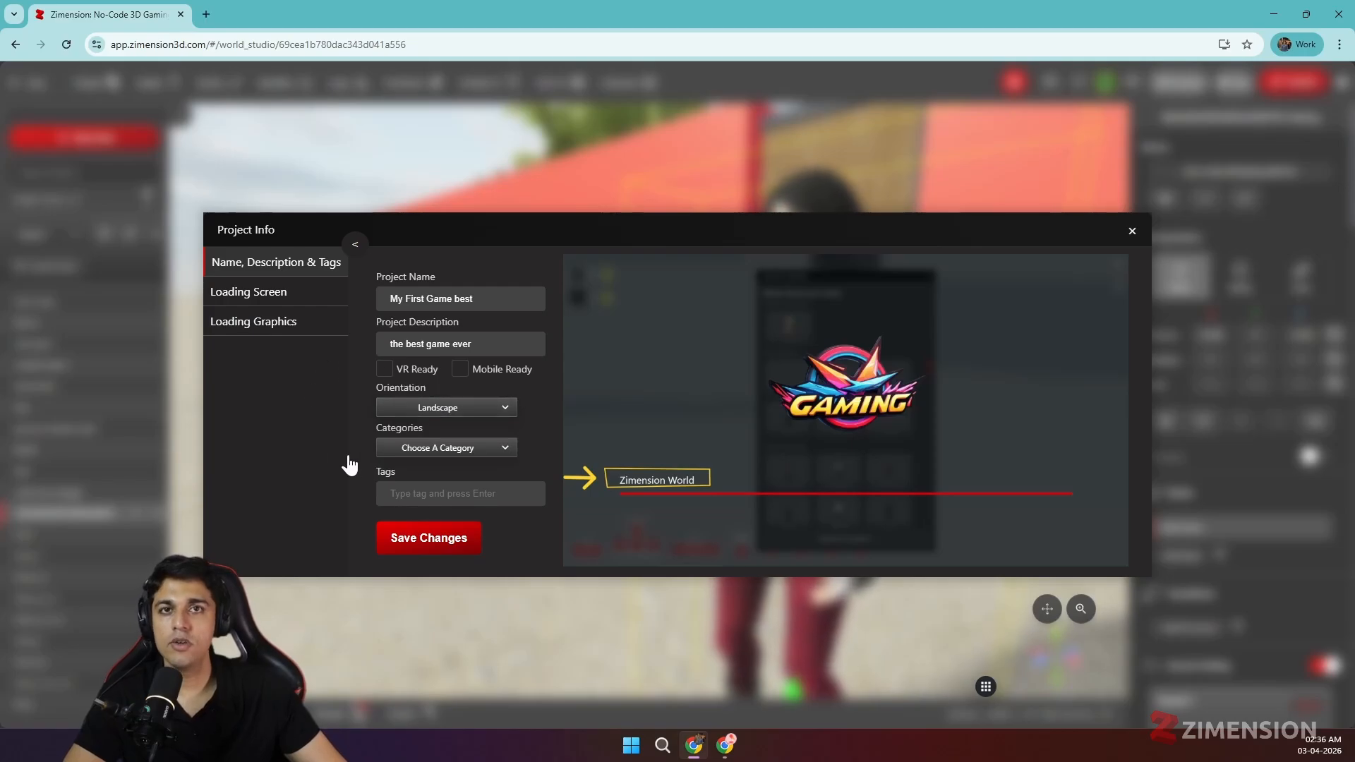
pyautogui.click(439, 412)
pyautogui.click(439, 412)
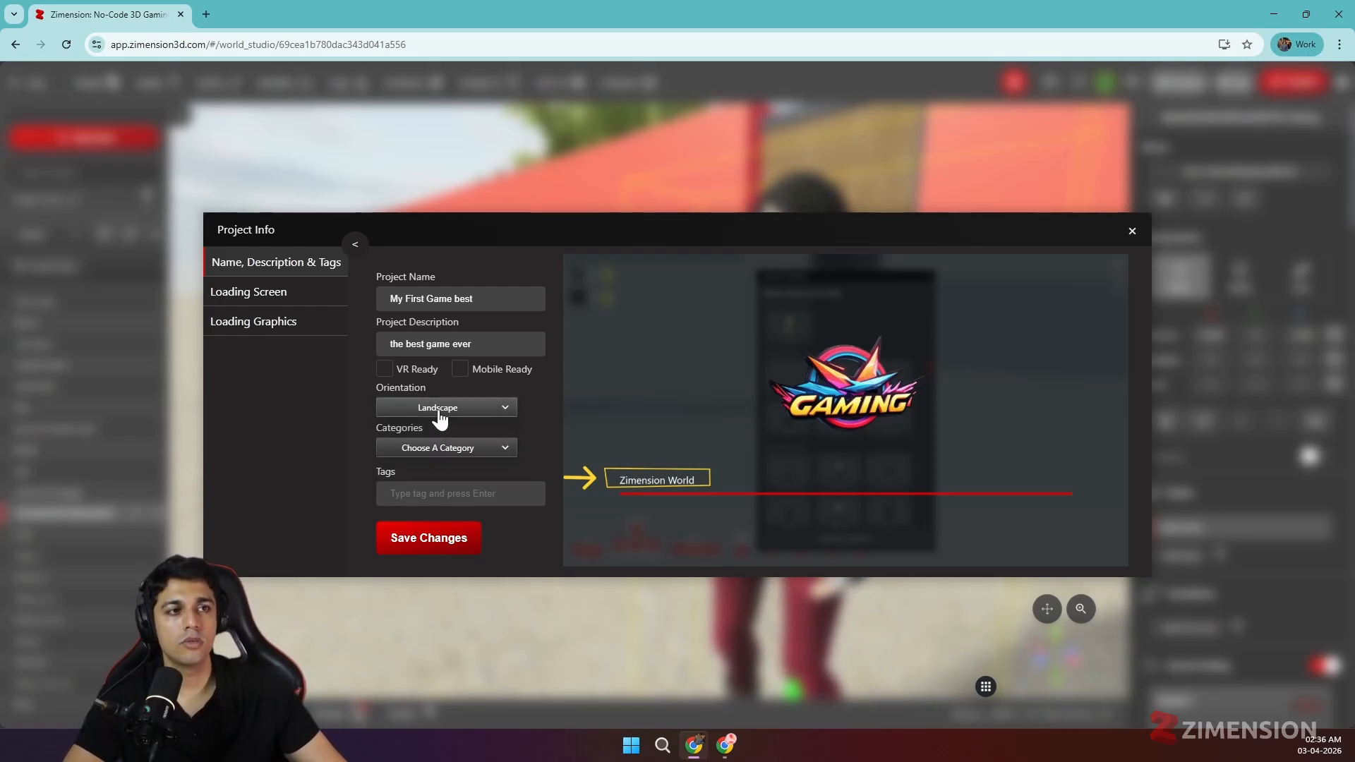
pyautogui.click(421, 452)
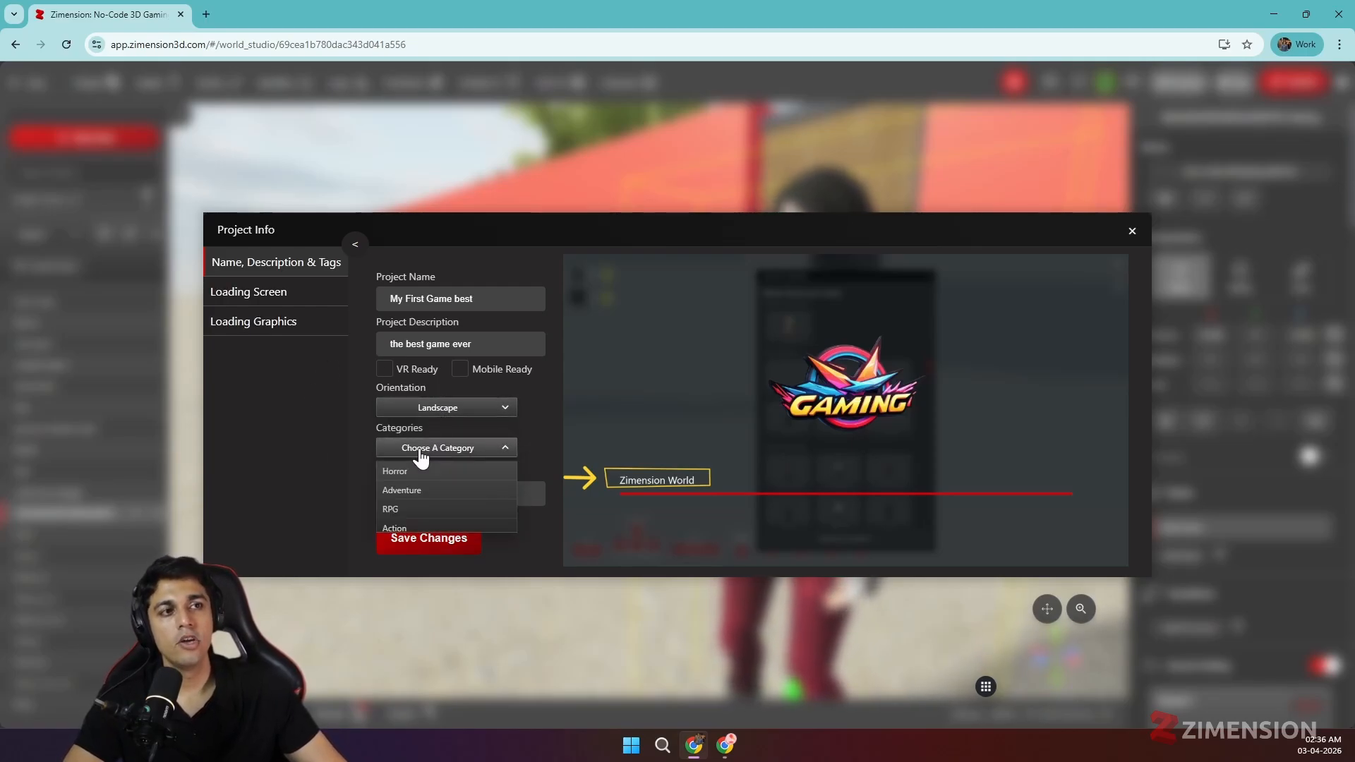
pyautogui.click(427, 502)
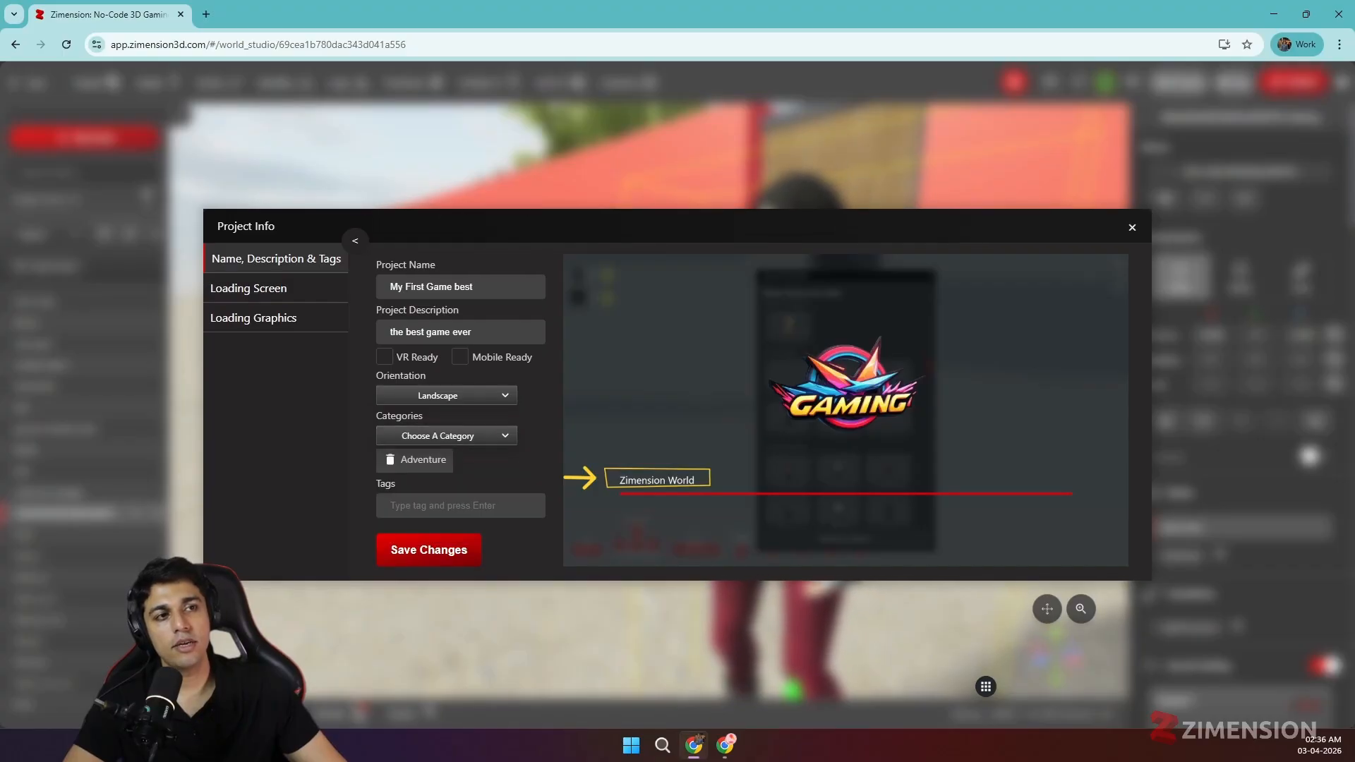
pyautogui.click(480, 439)
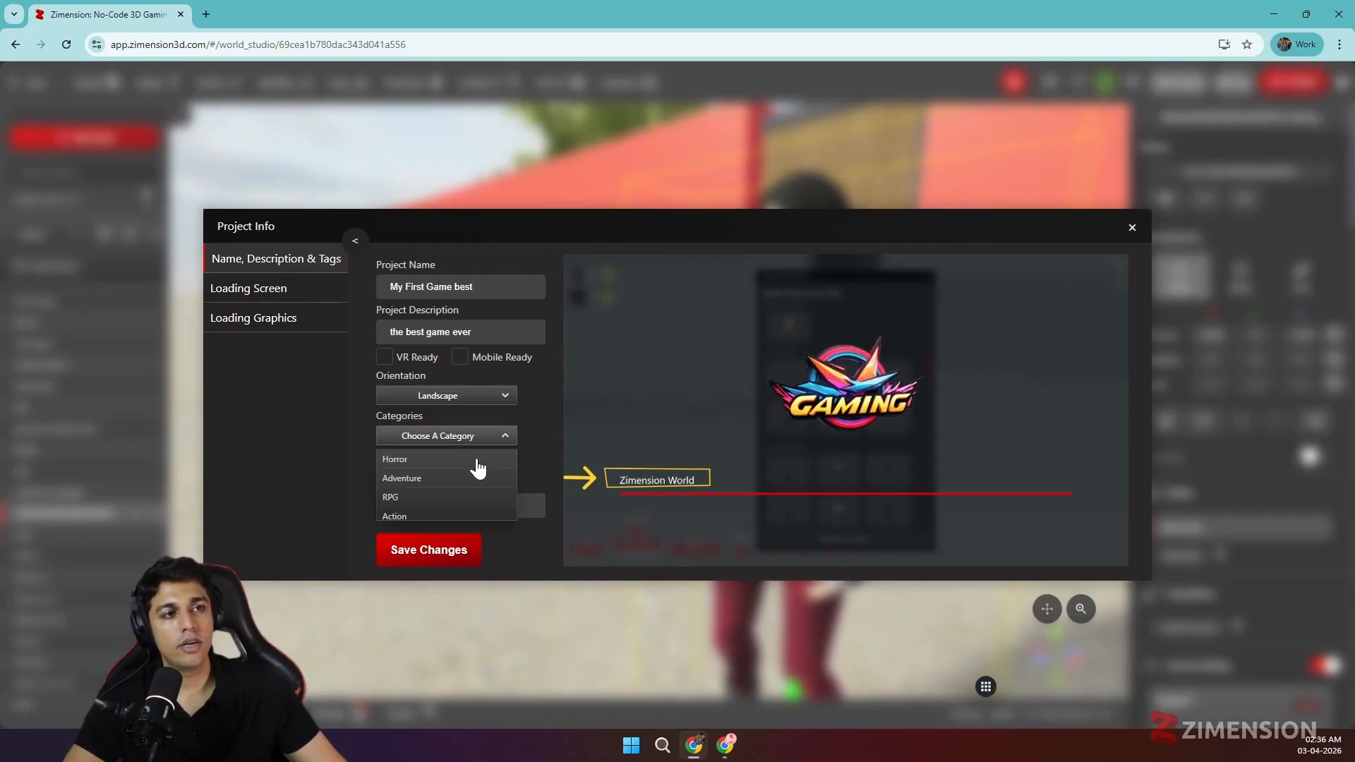
pyautogui.click(450, 498)
# - Add the tags 'game' and 'adventure' to the project
pyautogui.click(470, 504)
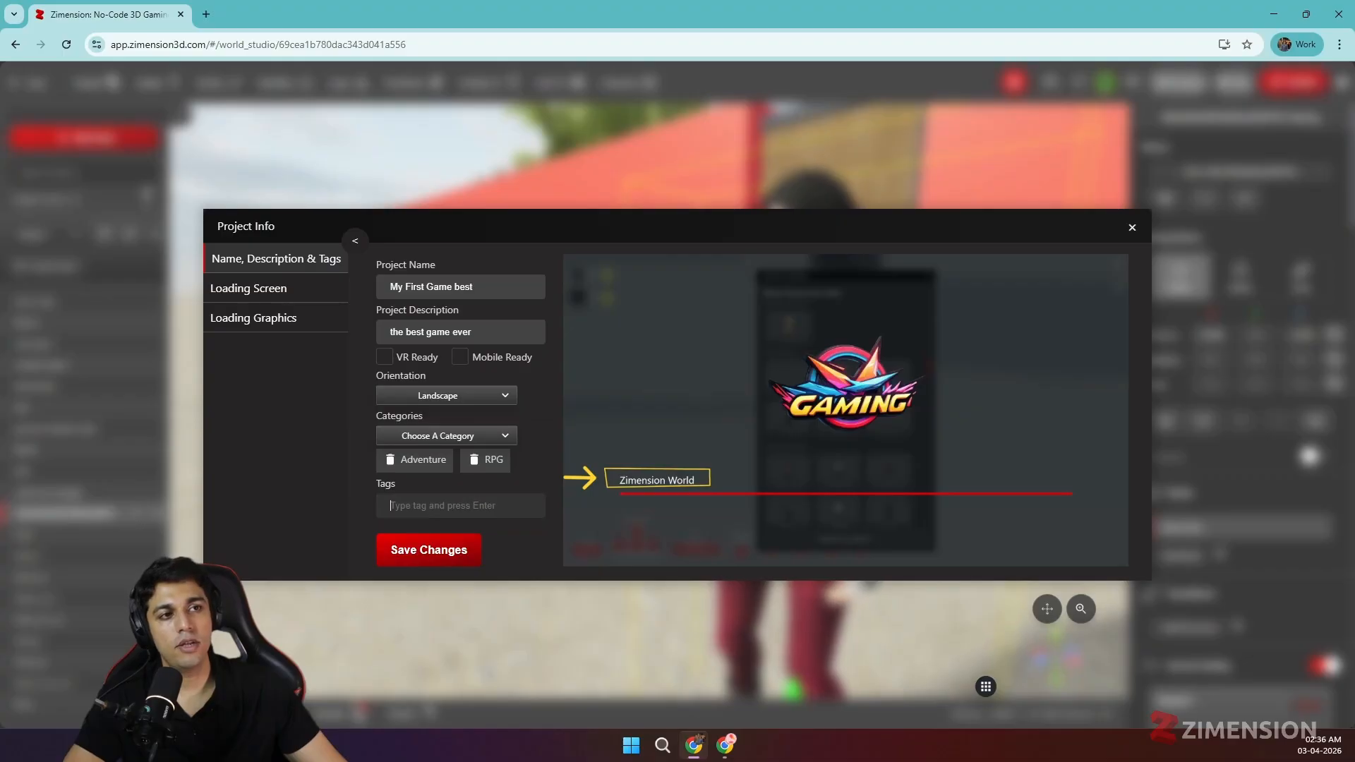
pyautogui.write('game')
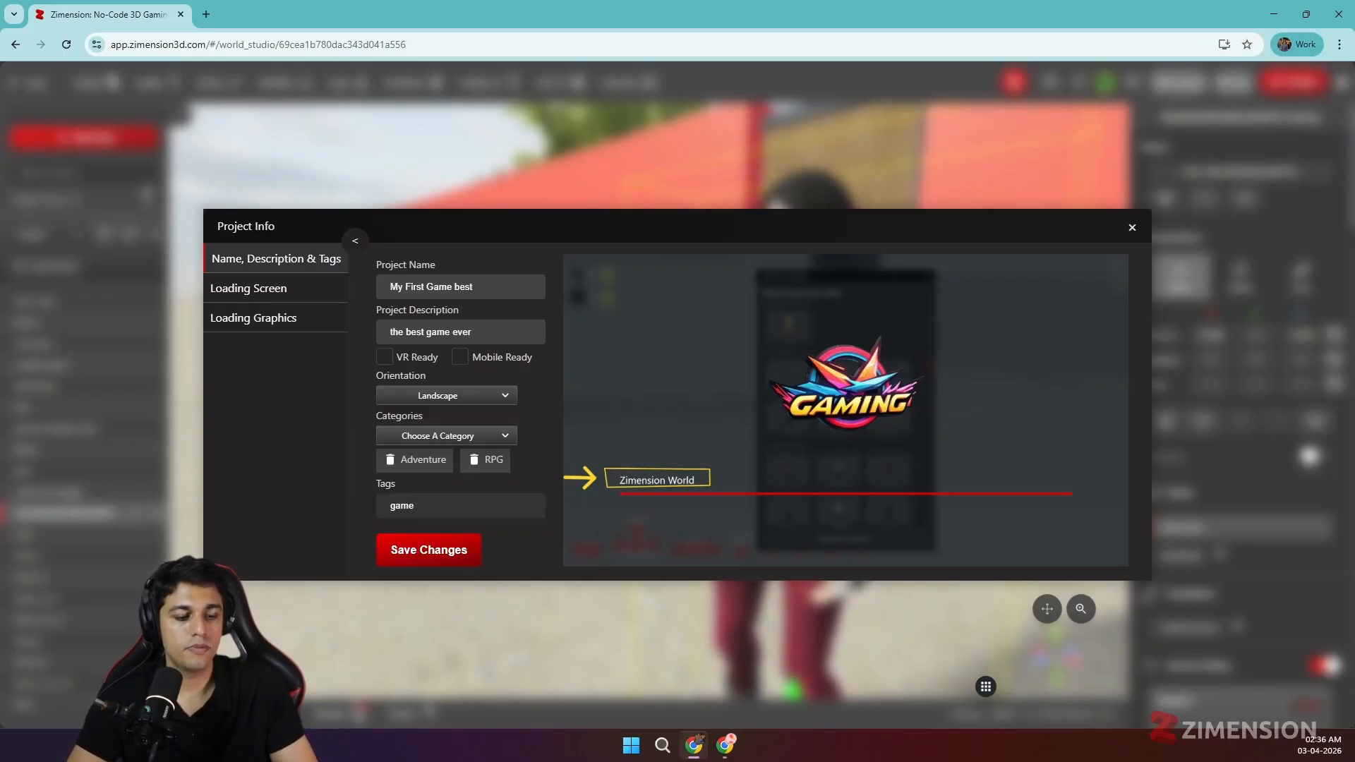
pyautogui.press('Return')
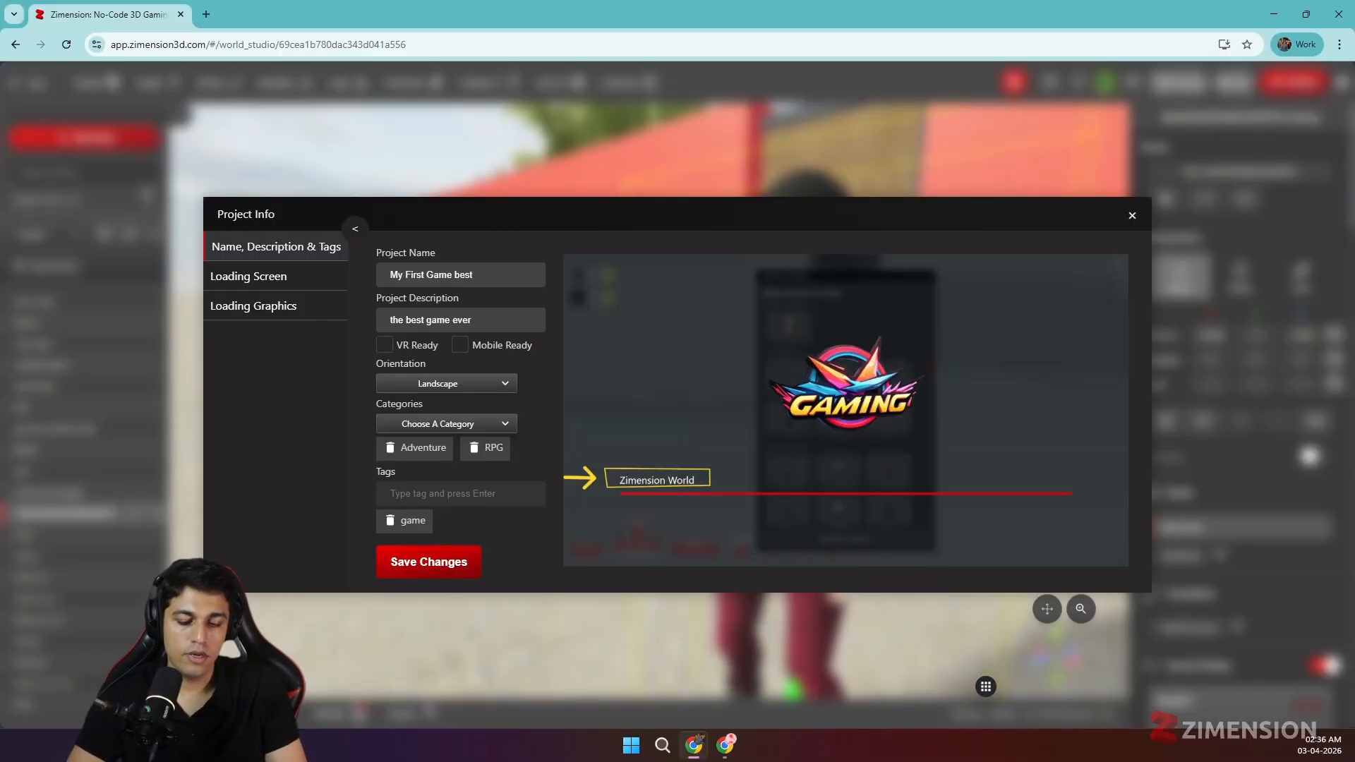
pyautogui.write('adventure')
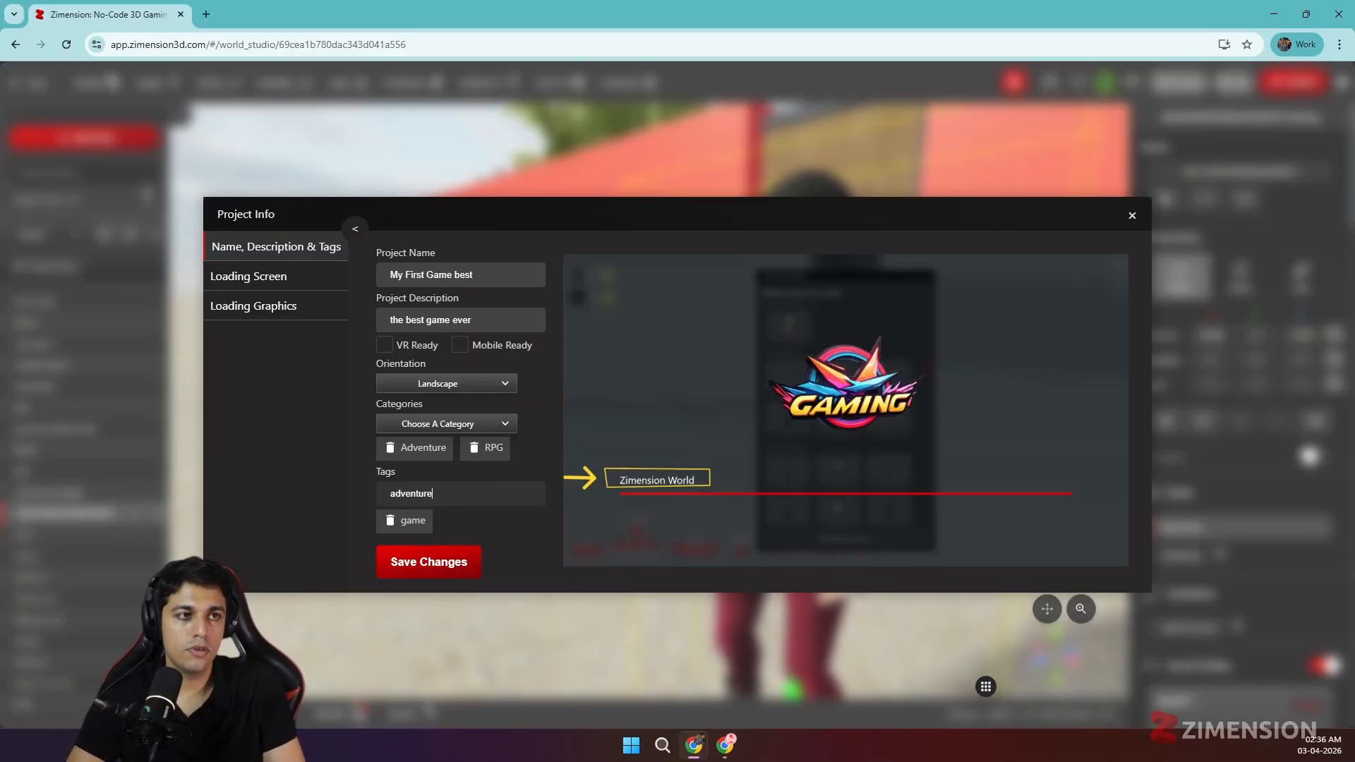
pyautogui.press('Return')
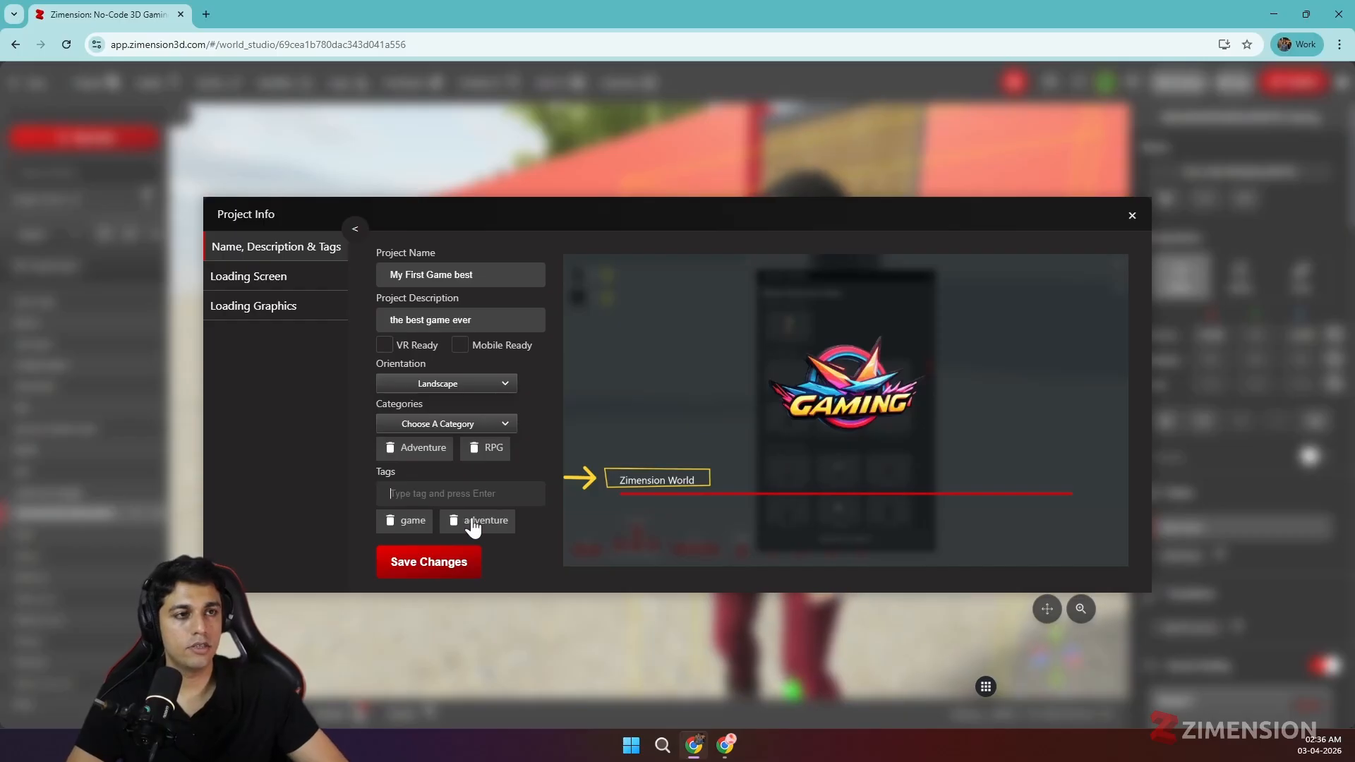
# - Upload a custom loading screen image from the Downloads folder
pyautogui.click(295, 290)
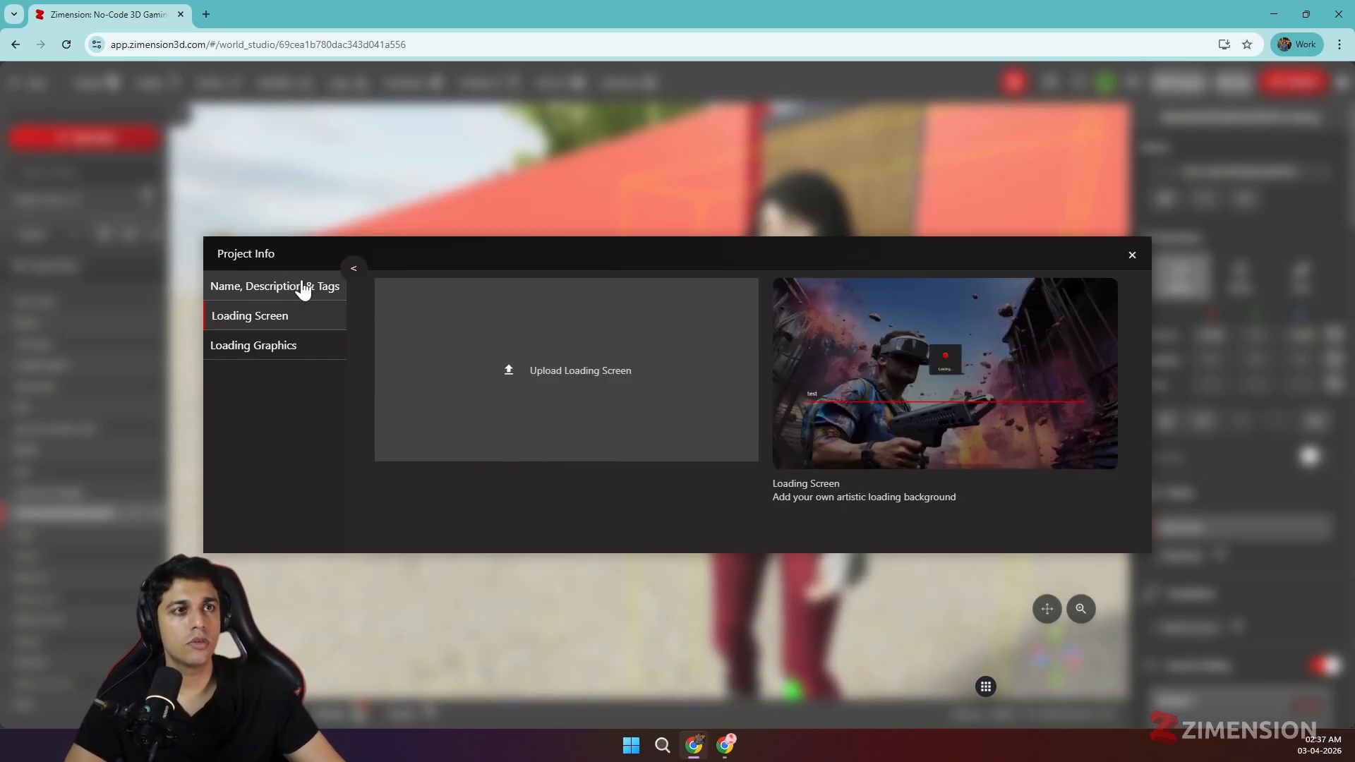
pyautogui.click(586, 377)
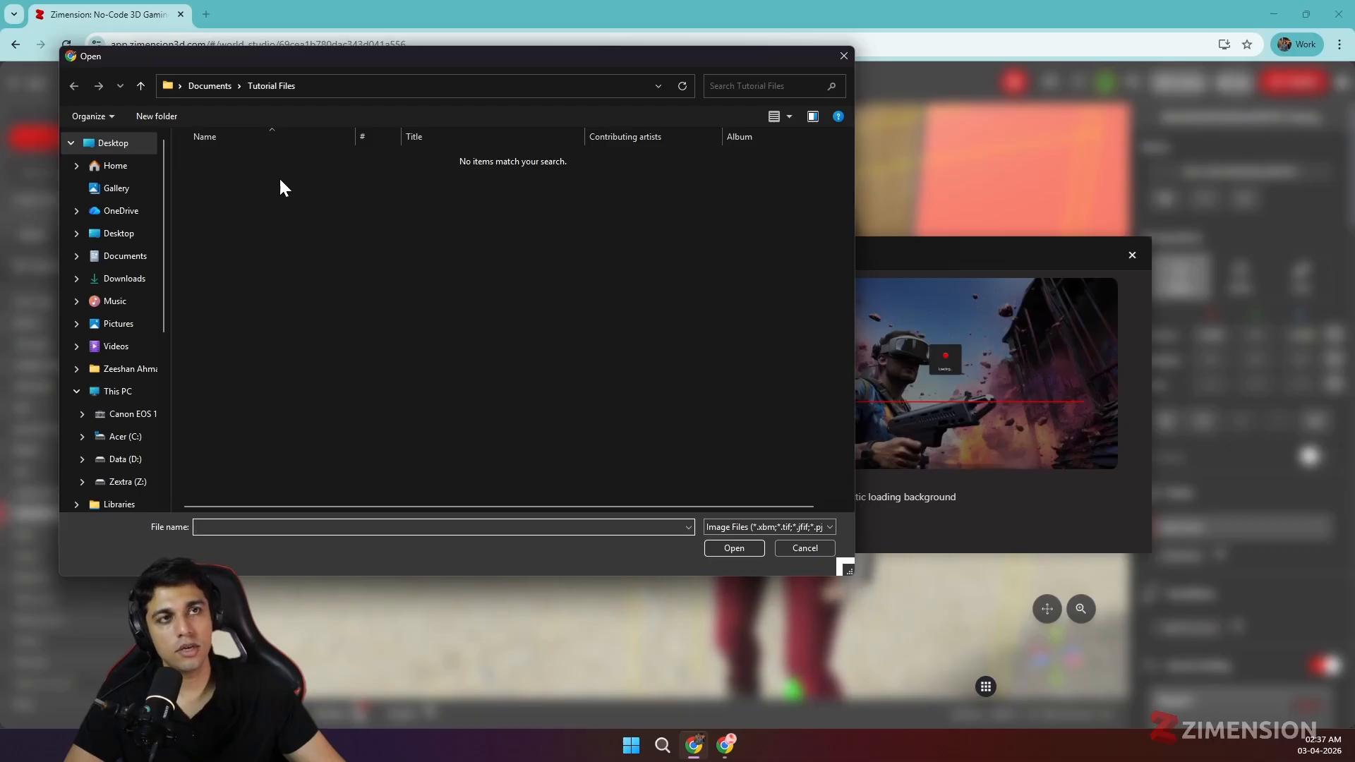
pyautogui.click(124, 278)
pyautogui.click(374, 283)
pyautogui.click(734, 547)
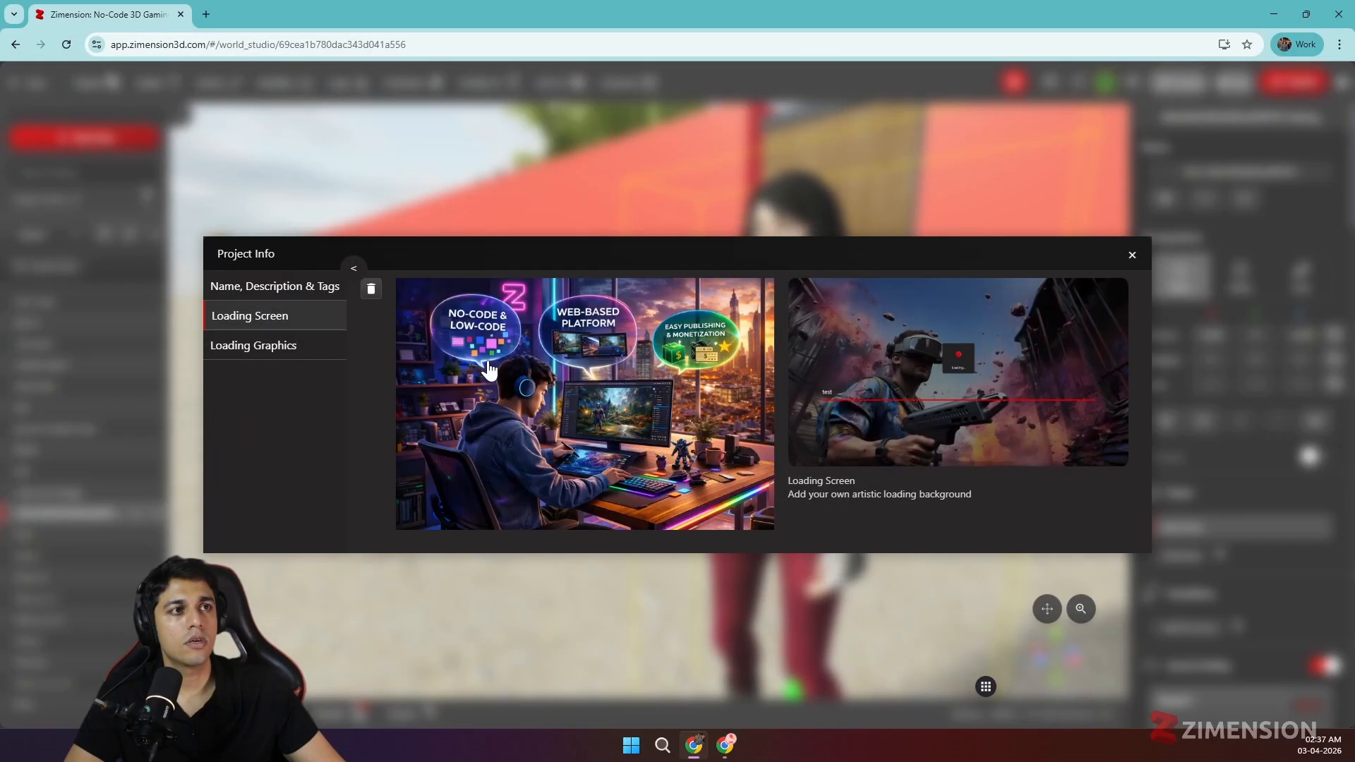
# - Upload vision_section.png as the project's loading graphic
pyautogui.click(293, 356)
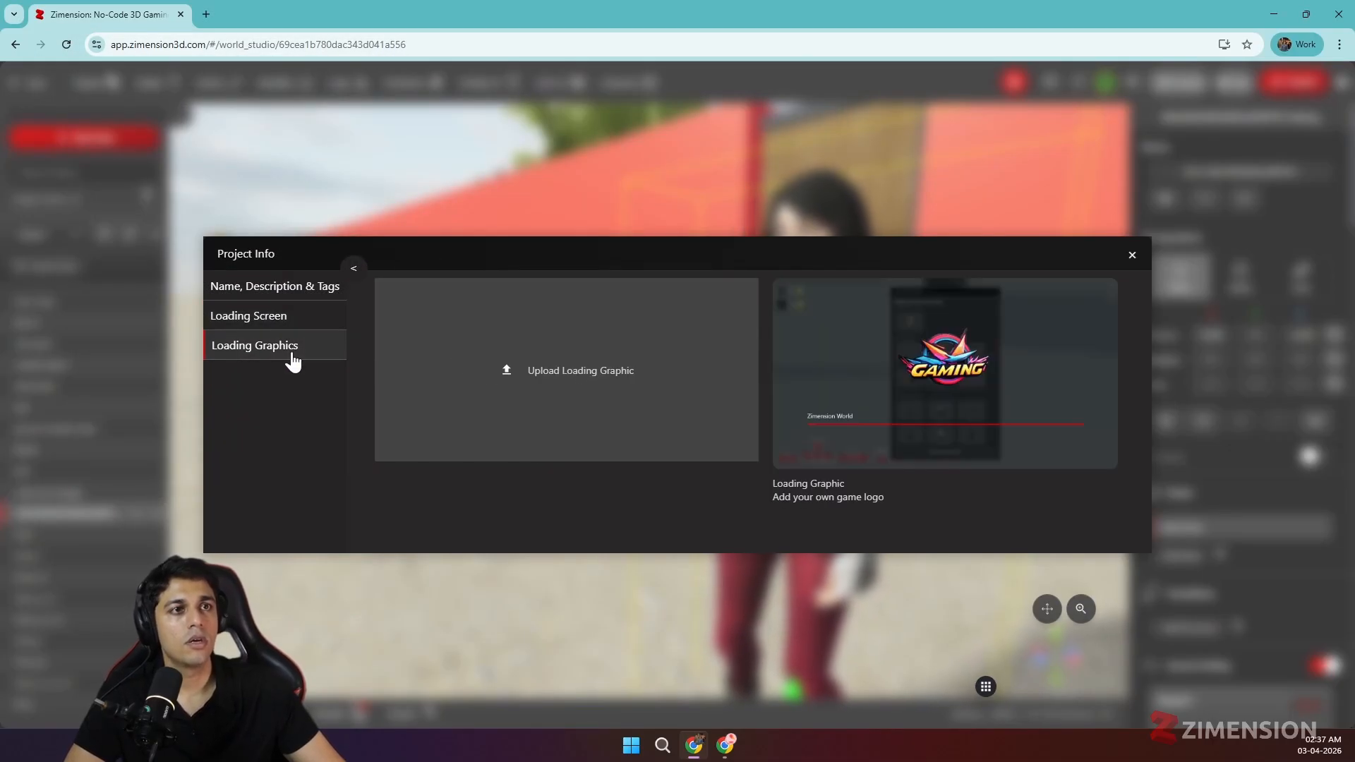
pyautogui.click(507, 371)
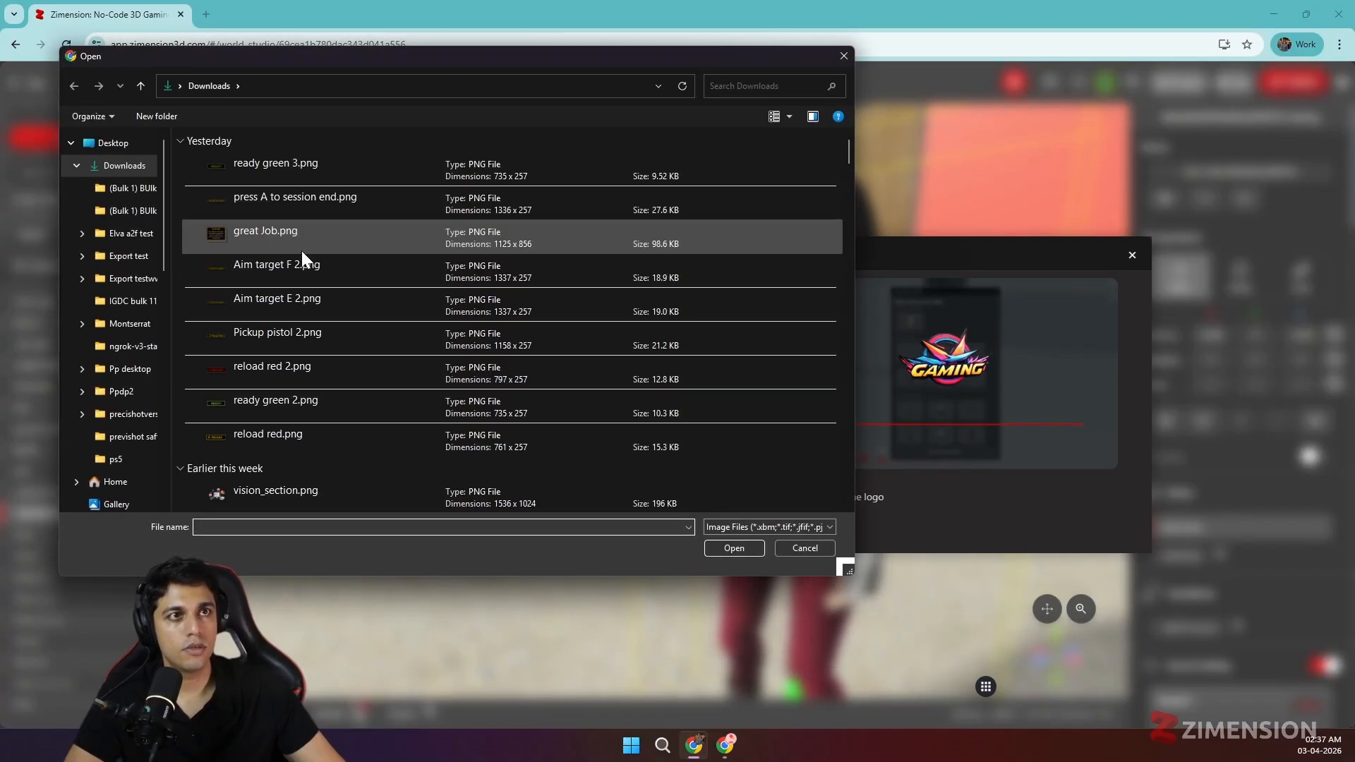
pyautogui.scroll(-2, 233, 201)
pyautogui.scroll(2, 261, 226)
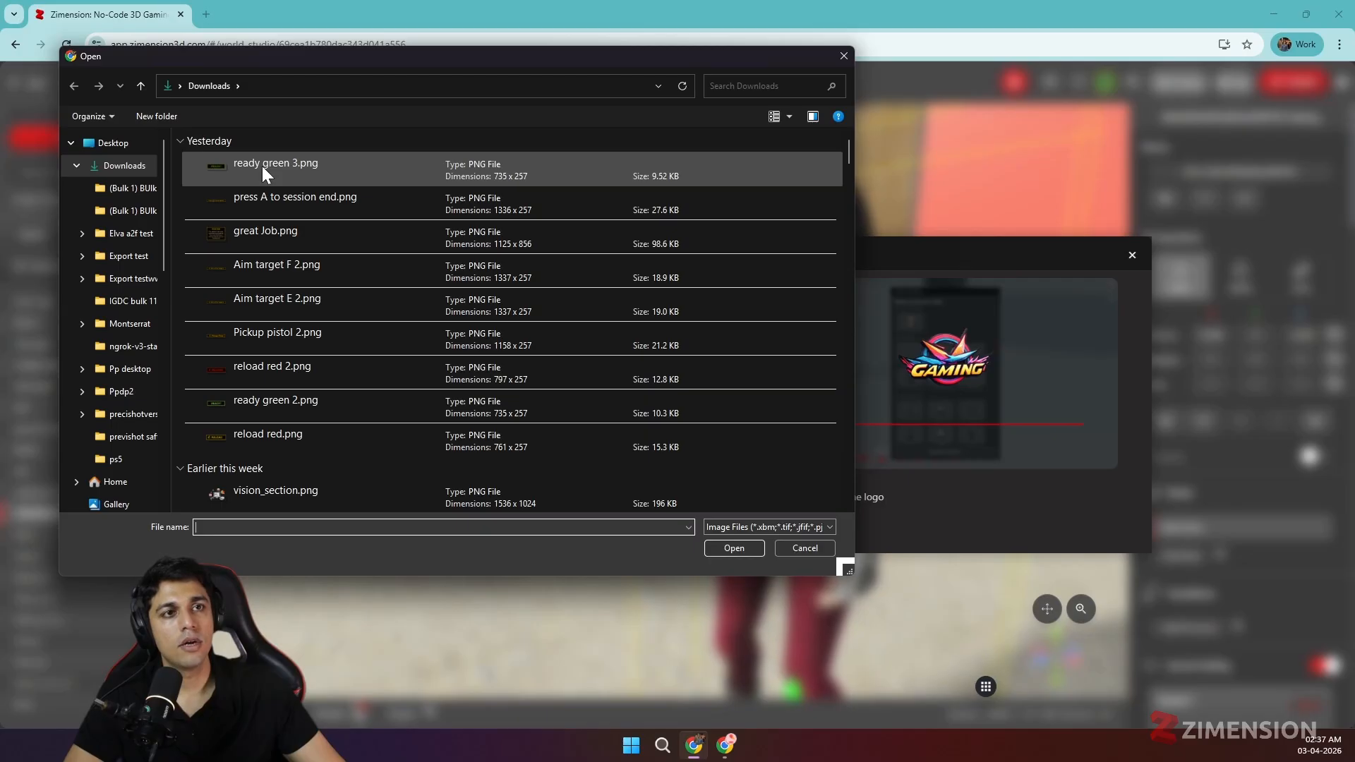
pyautogui.scroll(-2, 271, 465)
pyautogui.click(274, 419)
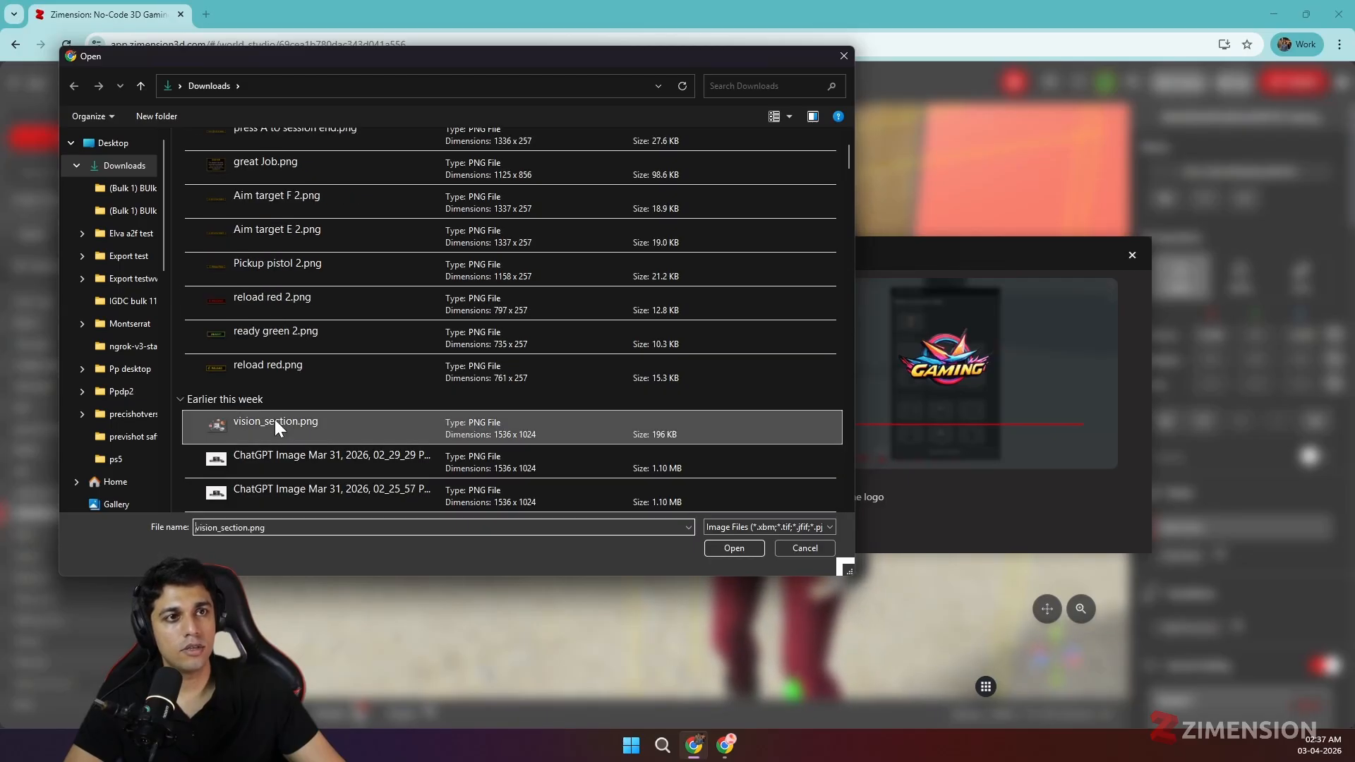
pyautogui.click(718, 548)
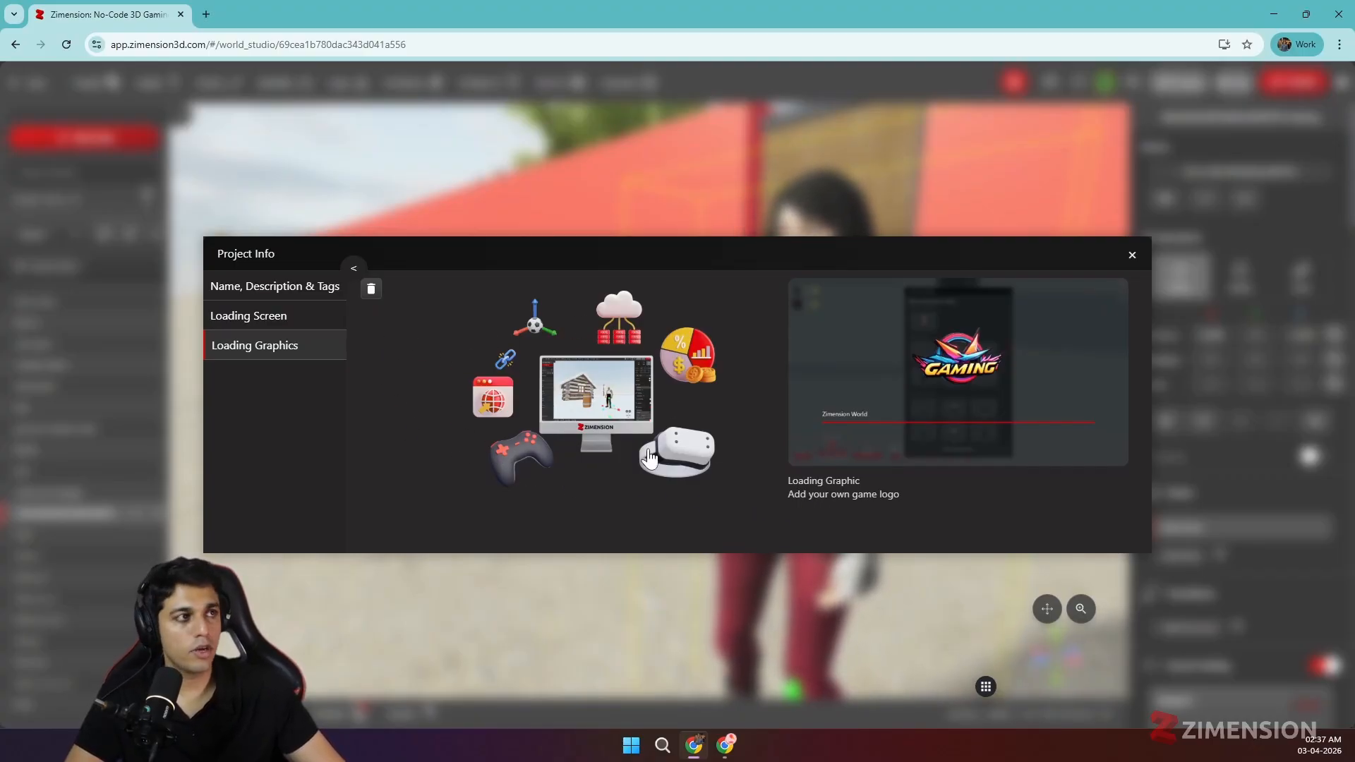
# - Review the uploaded loading screen, then close Project Info so the details are saved
pyautogui.click(276, 324)
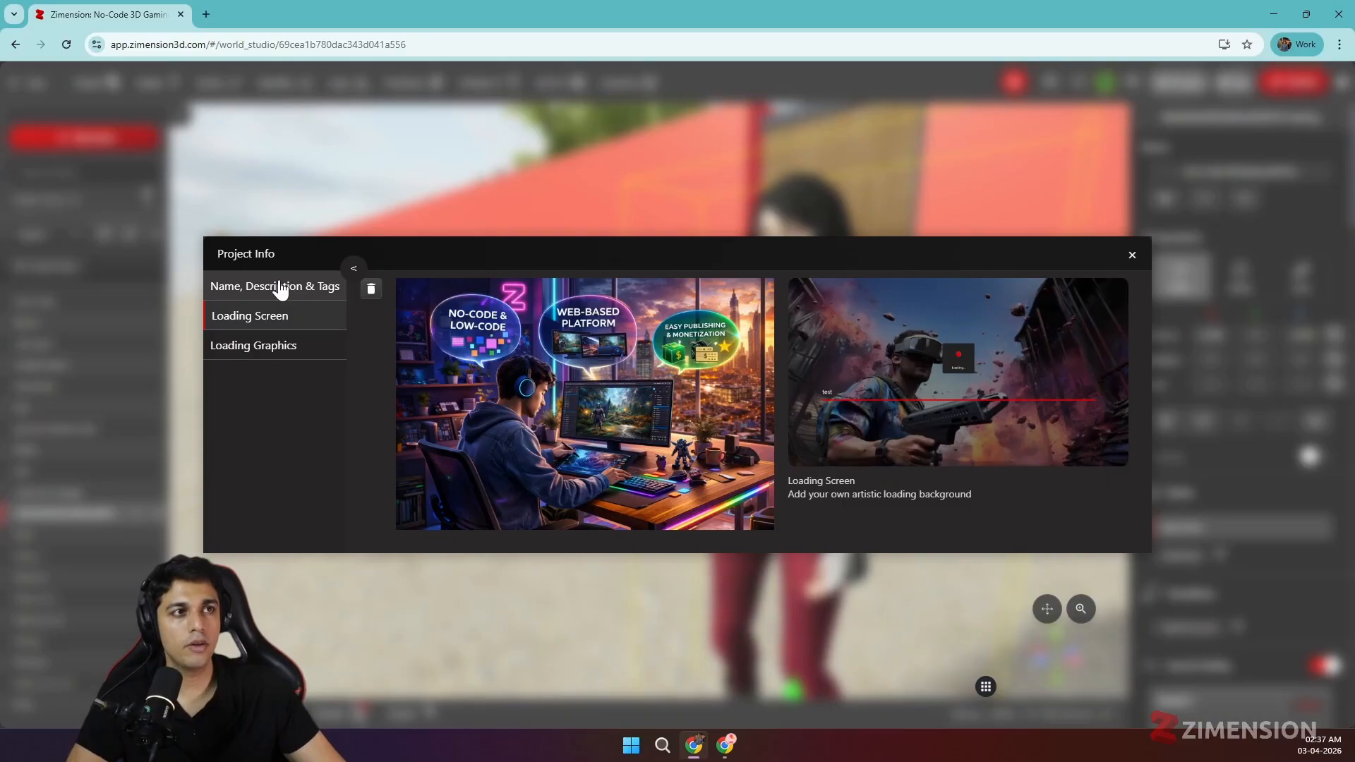
pyautogui.click(1132, 255)
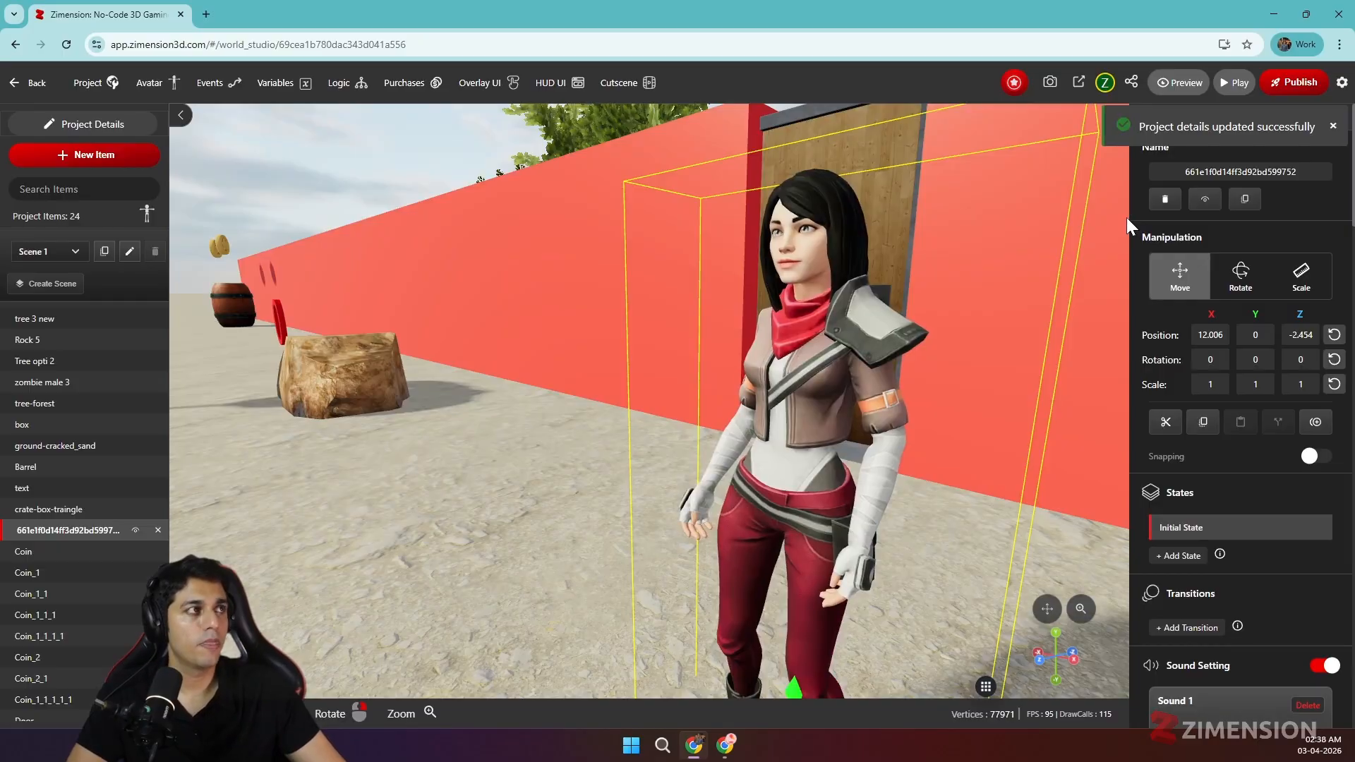